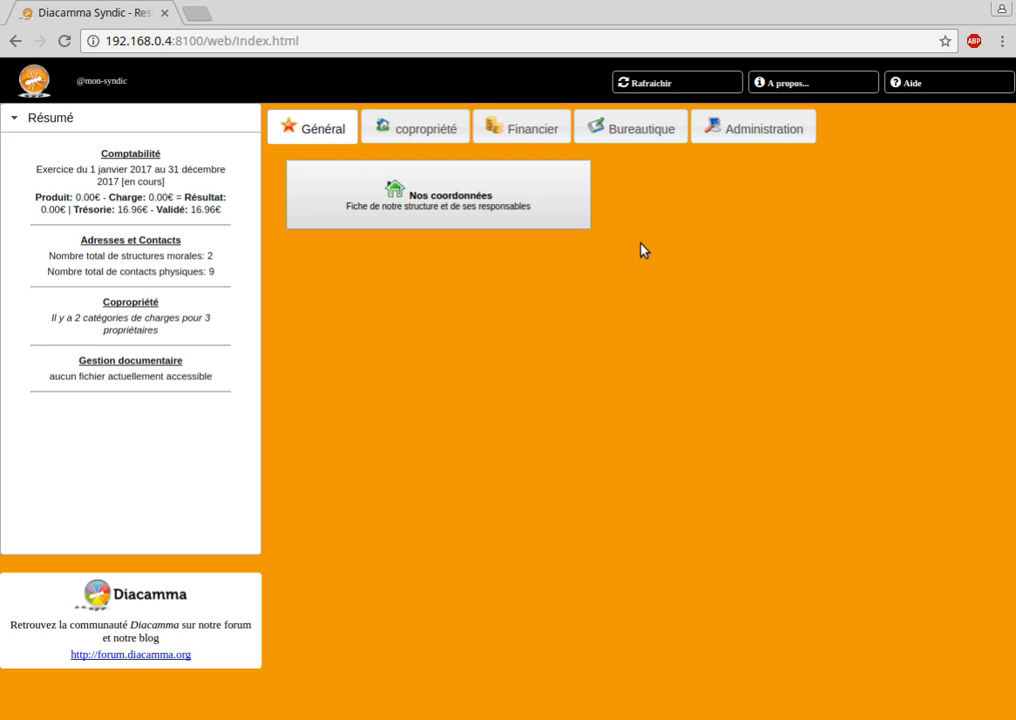
# Step: Display all accounting entries of the "Report à nouveau" journal with the filter "Tout", and close the entries list after reviewing it
pyautogui.click(542, 134)
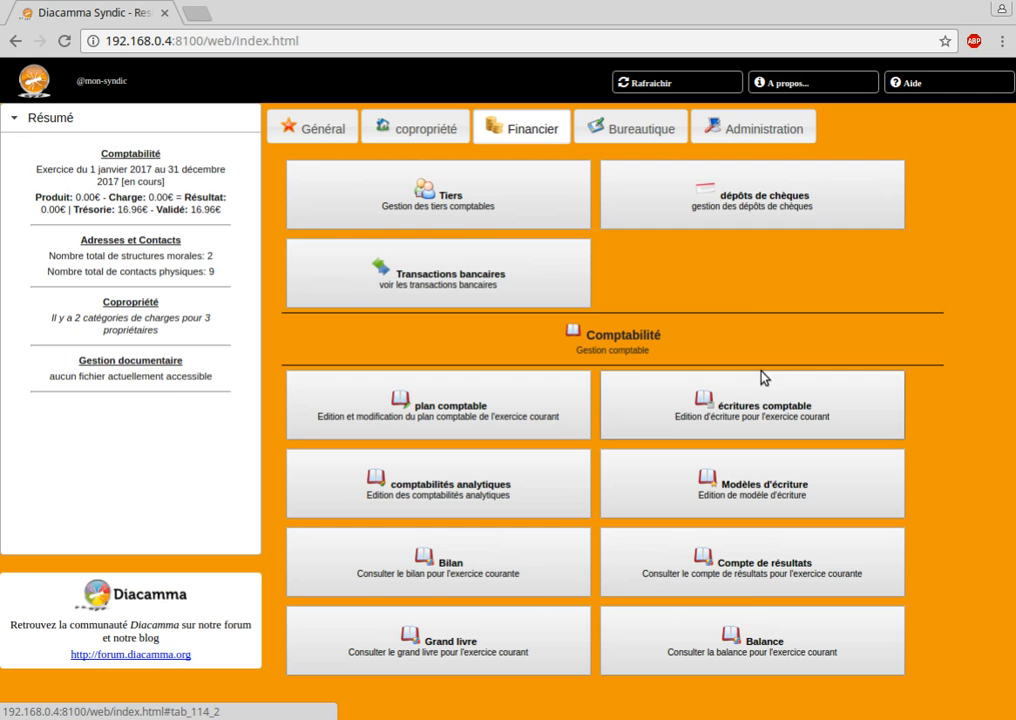
pyautogui.click(805, 403)
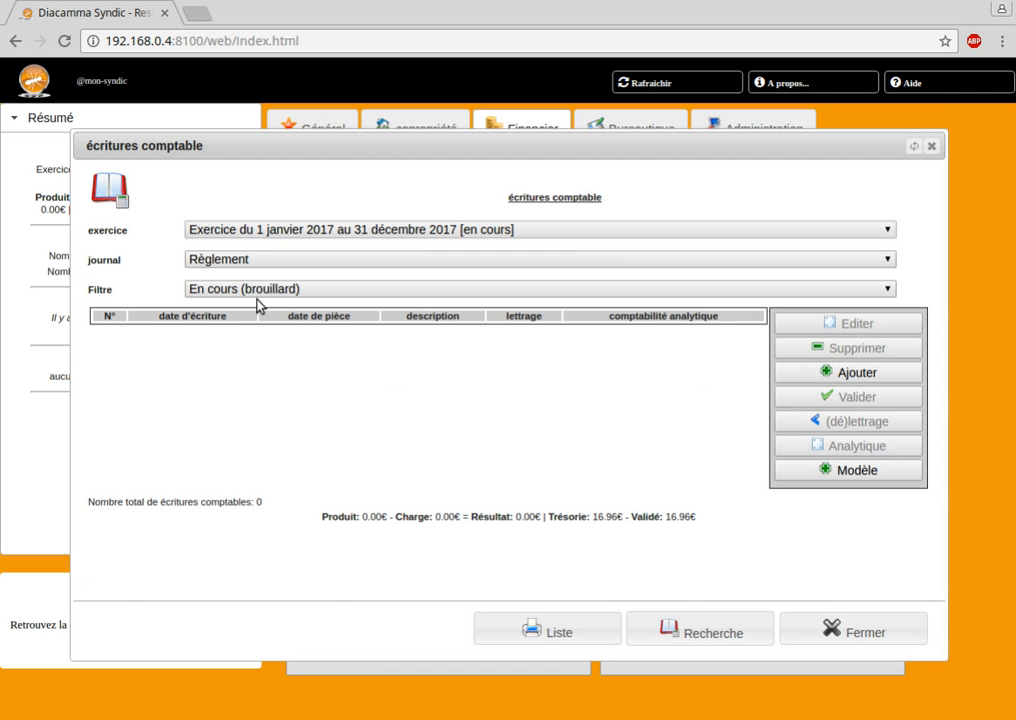
pyautogui.click(243, 259)
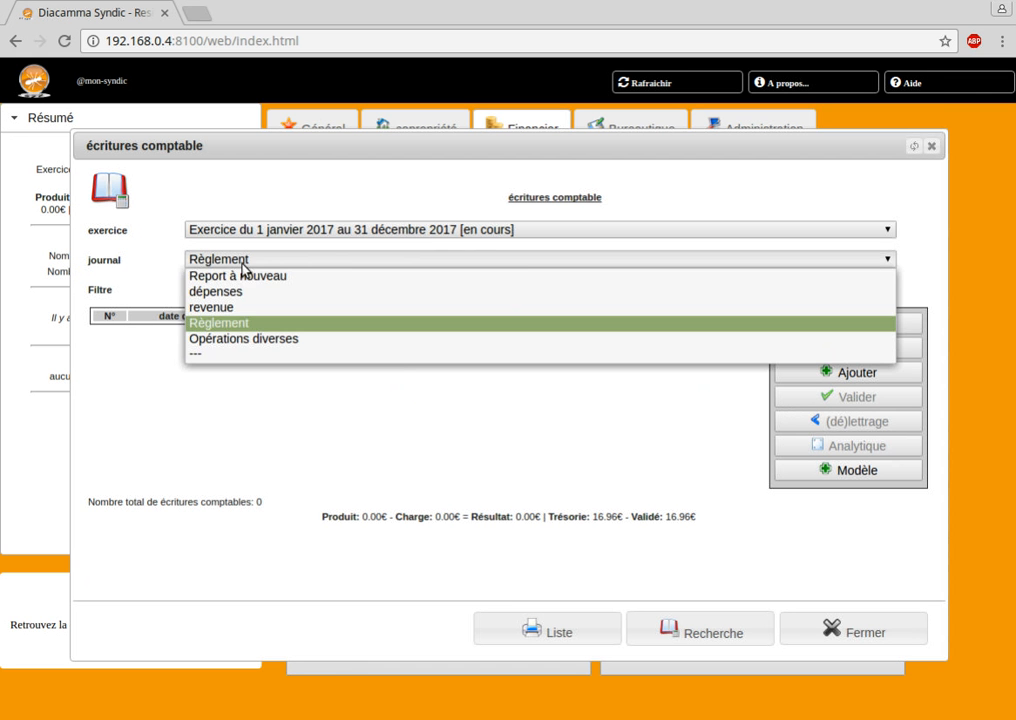
pyautogui.click(243, 278)
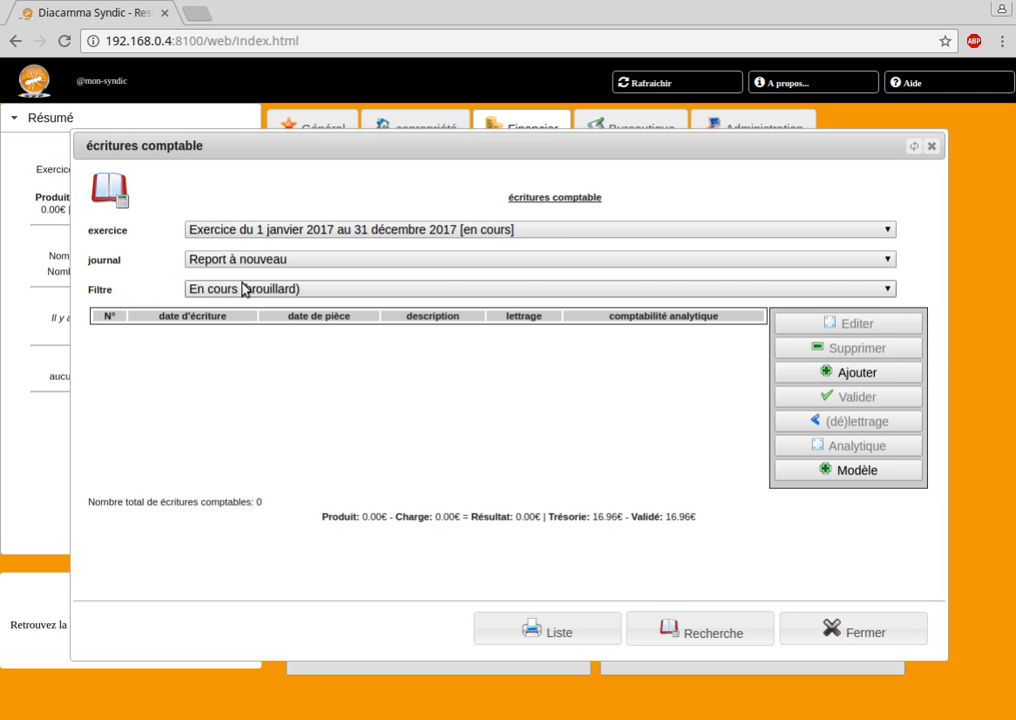
pyautogui.click(249, 291)
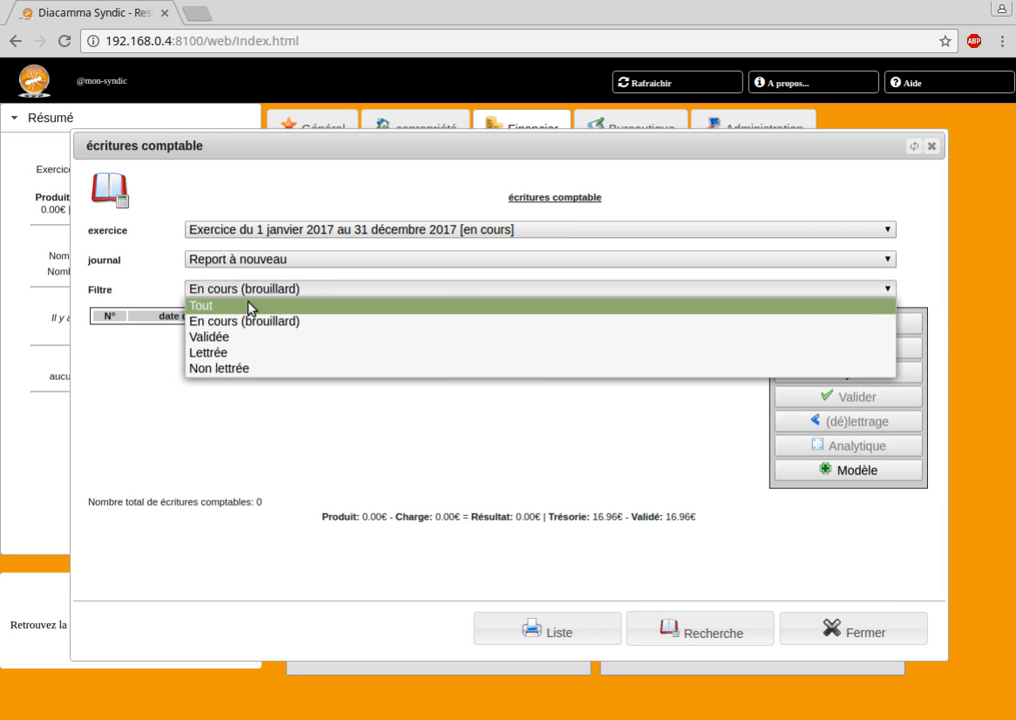
pyautogui.click(249, 305)
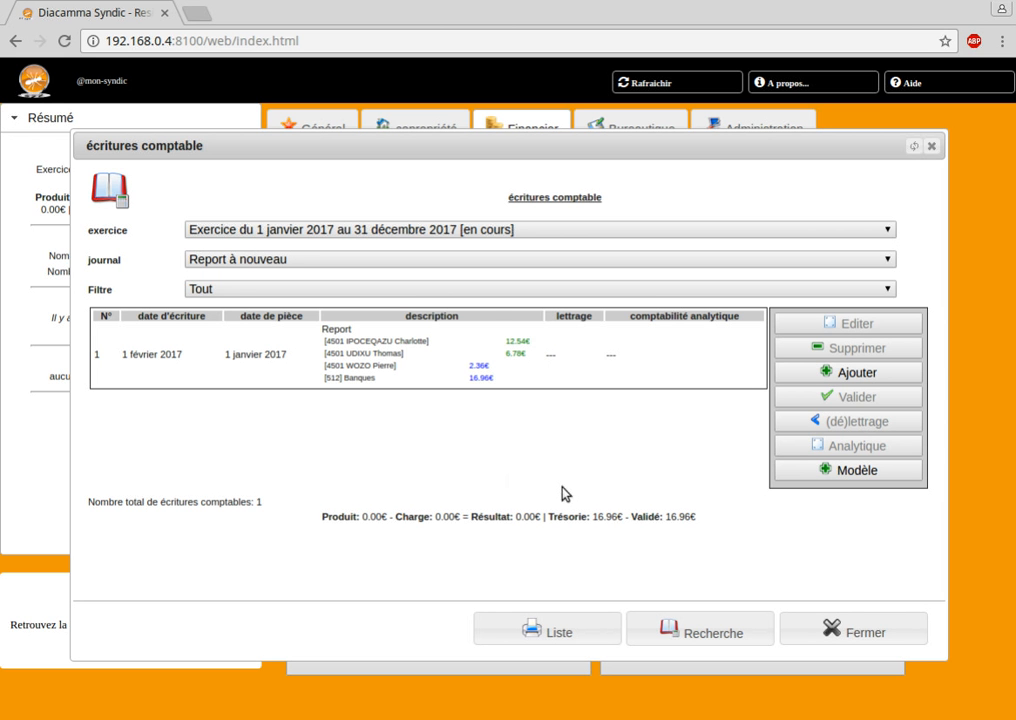
pyautogui.click(855, 622)
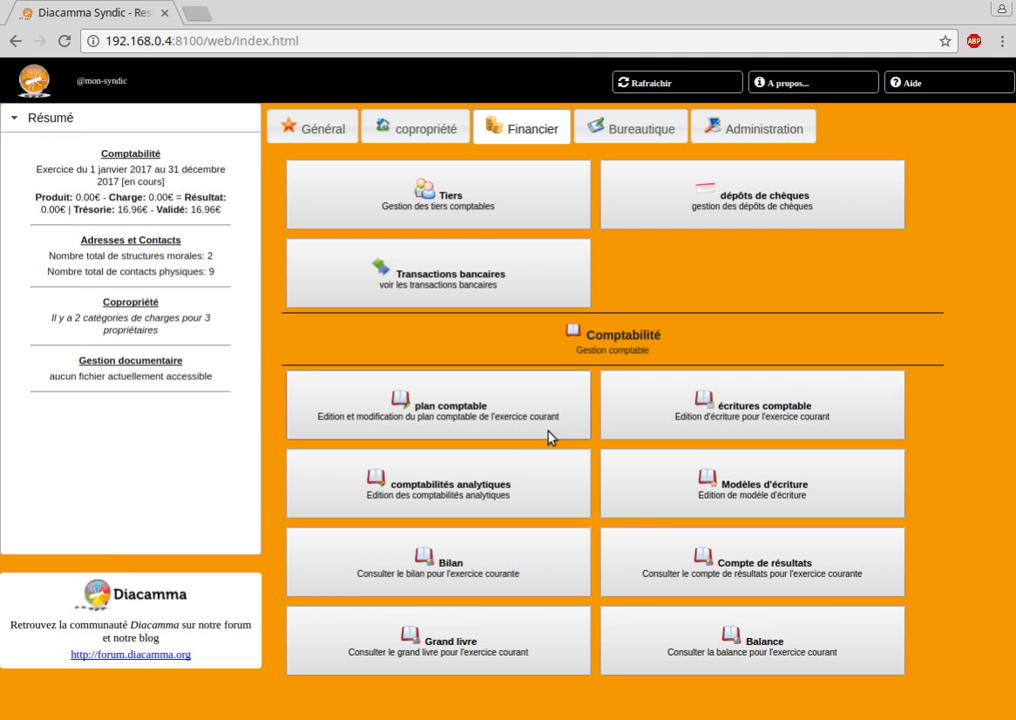
# Step: Consult the co-ownership's "État financier" report for the 2017 fiscal year and close it
pyautogui.click(424, 130)
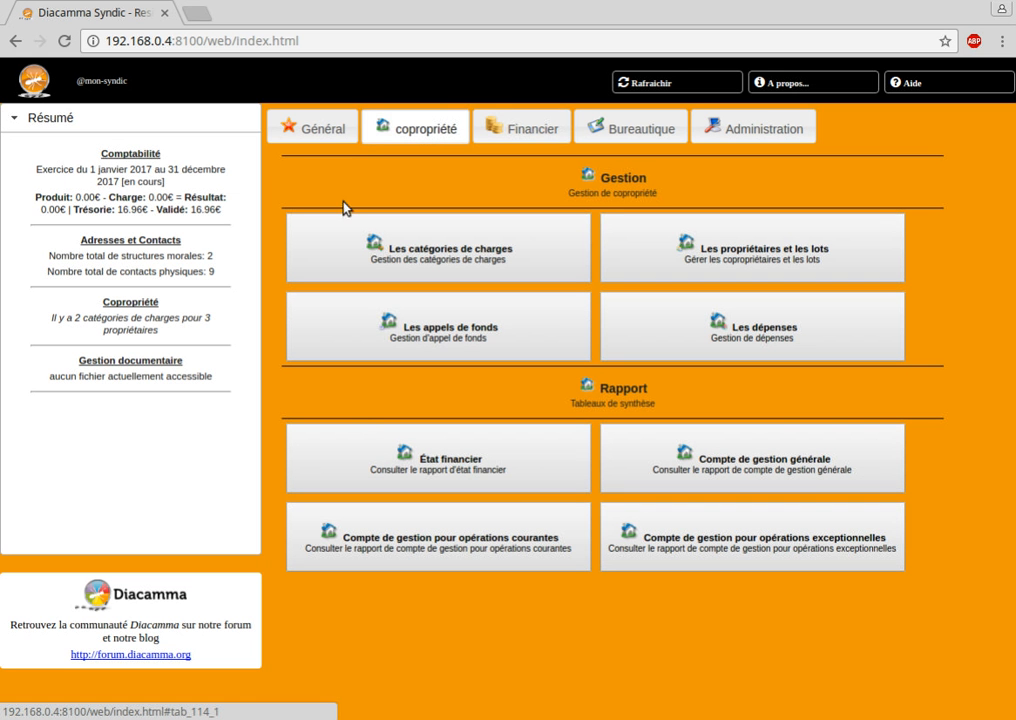
pyautogui.click(515, 478)
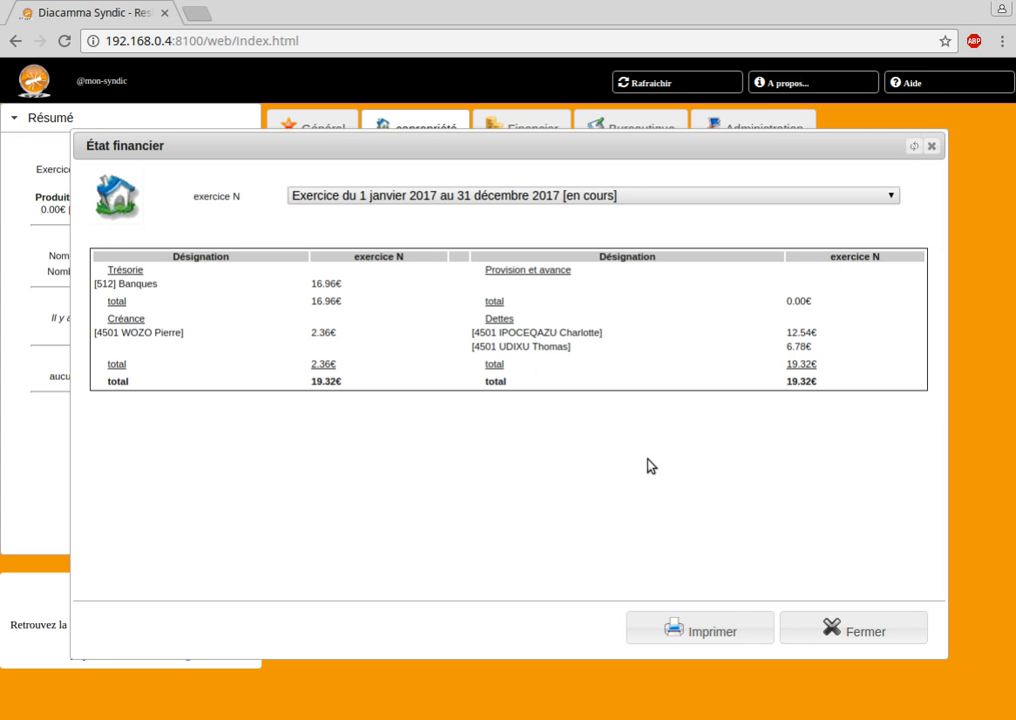
pyautogui.click(866, 632)
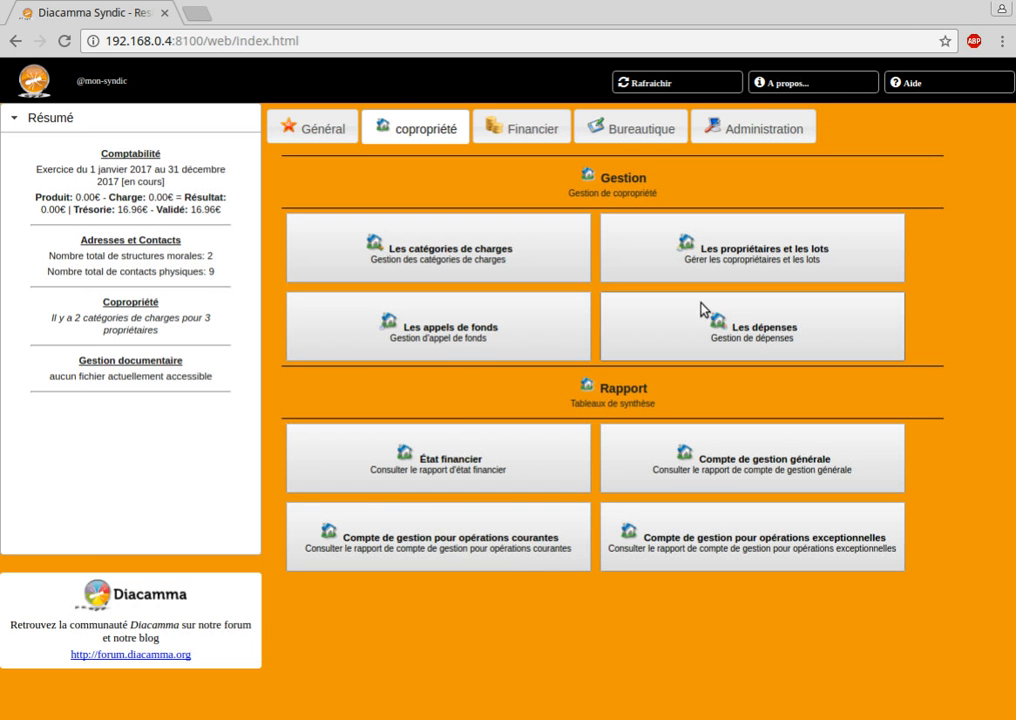
# Step: Examine the co-ownership's owners with their shares and balances, and the list of lots assigned to them
pyautogui.click(754, 260)
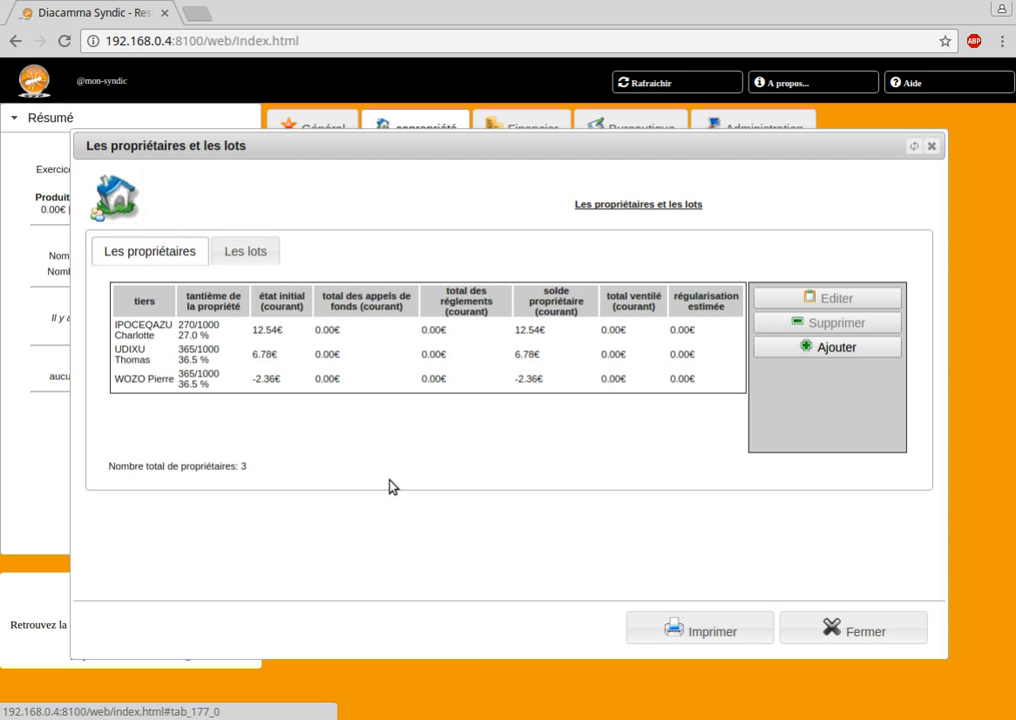
pyautogui.click(251, 257)
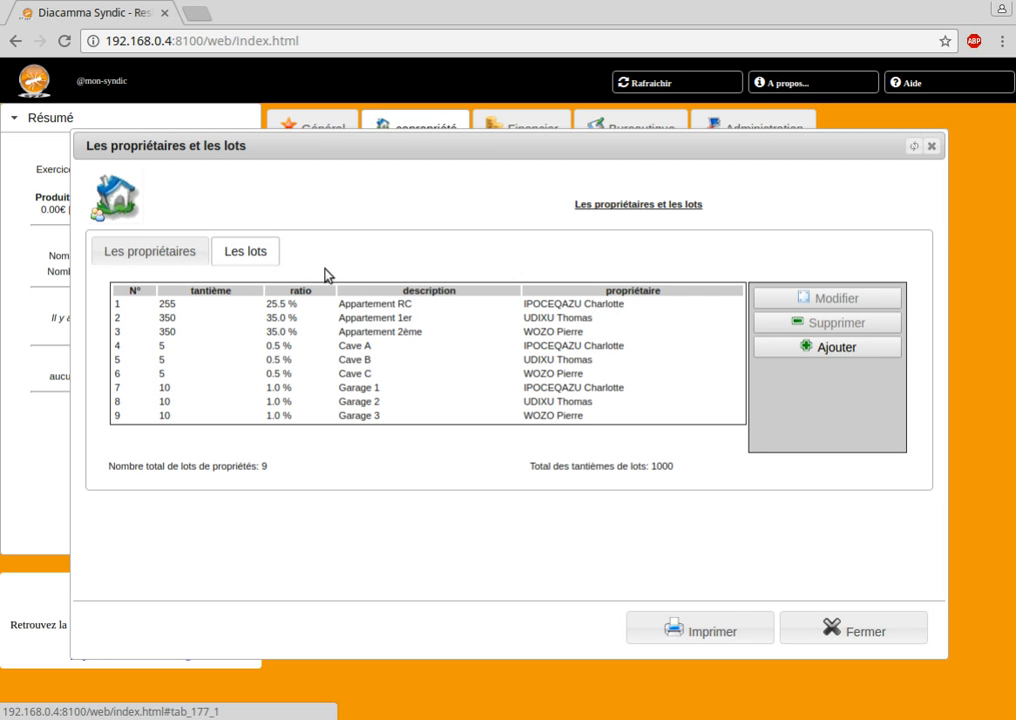
pyautogui.click(186, 259)
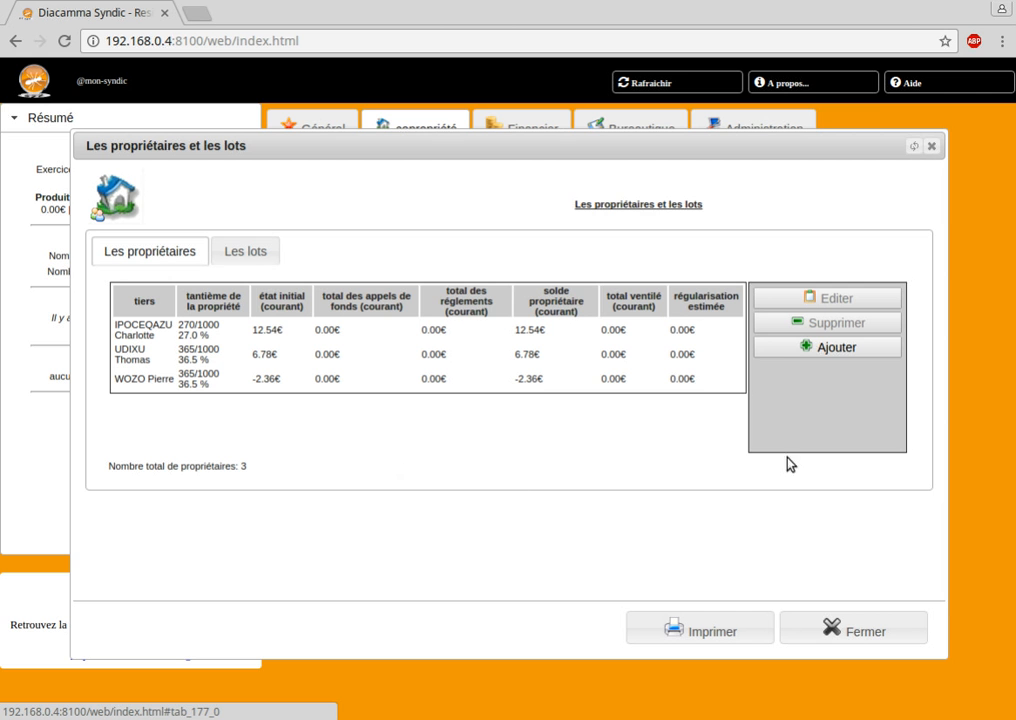
# Step: Add a new co-owner by choosing the individual from the existing third parties, leaving the information blank
pyautogui.click(785, 355)
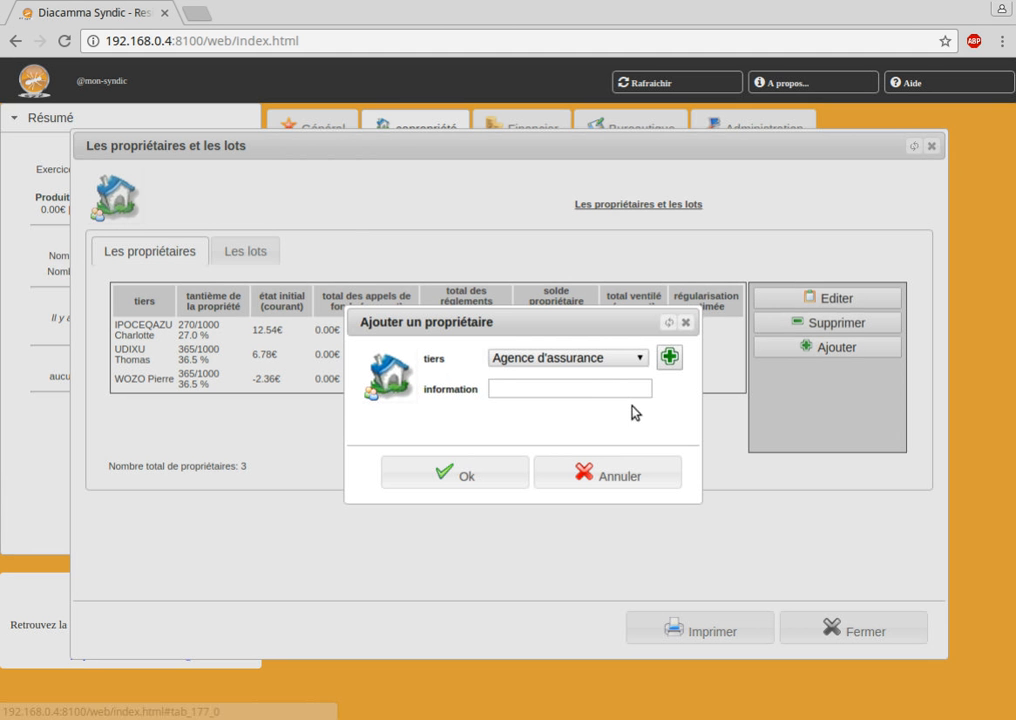
pyautogui.click(587, 366)
pyautogui.click(522, 413)
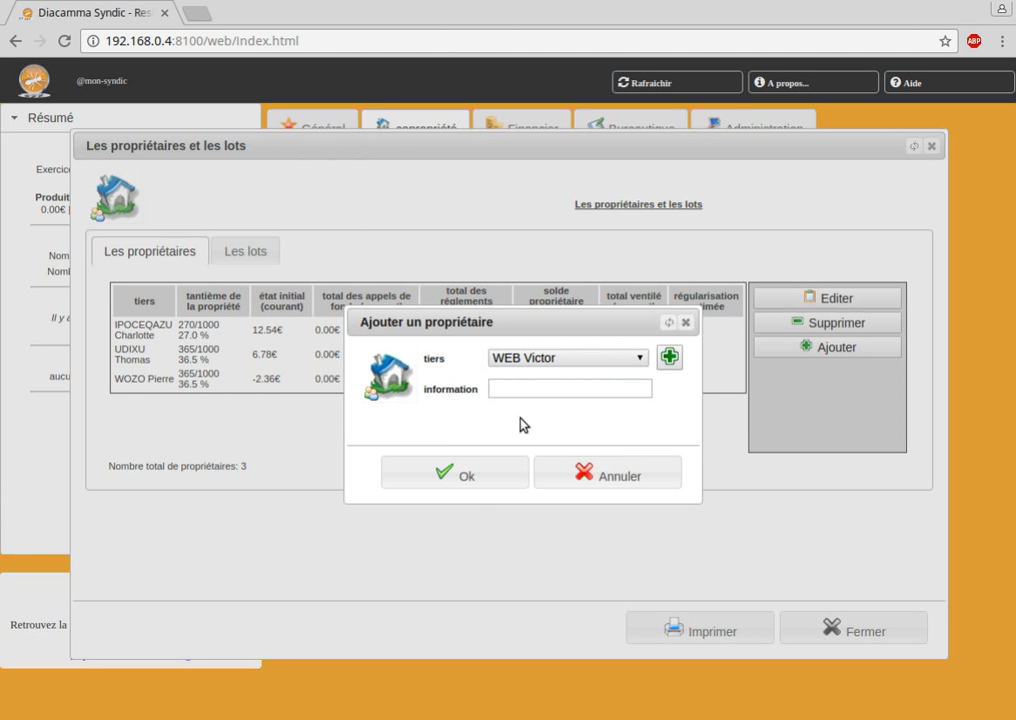
pyautogui.click(483, 480)
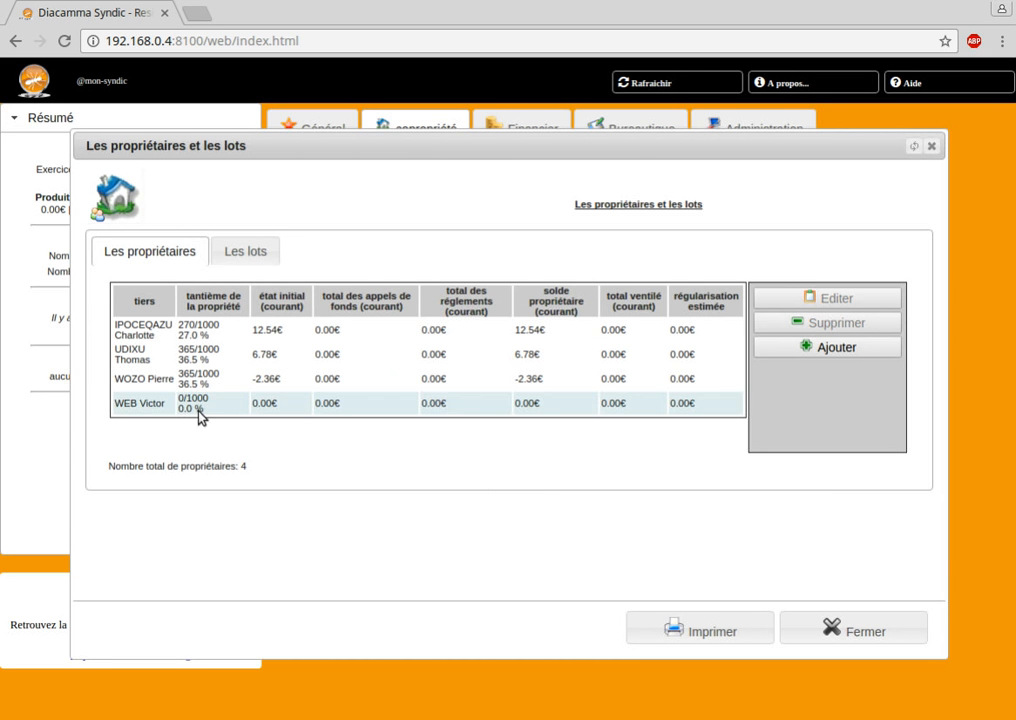
# Step: Reassign lot 9 "Garage 3" to the newly added co-owner and save the lot
pyautogui.click(248, 251)
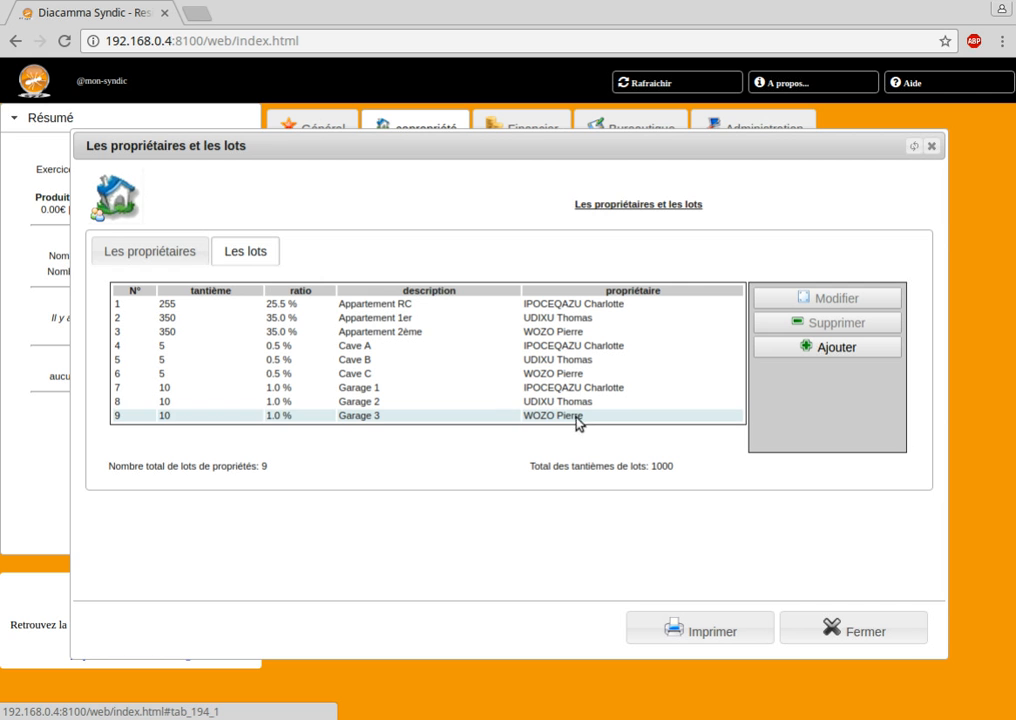
pyautogui.click(381, 420)
pyautogui.click(381, 420)
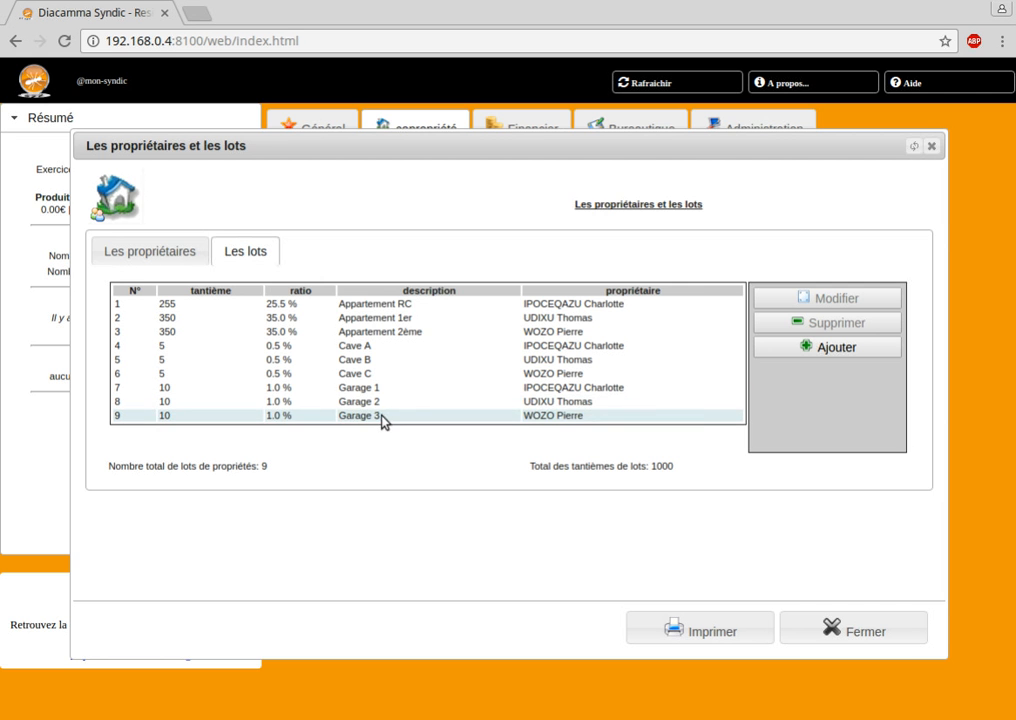
pyautogui.click(524, 432)
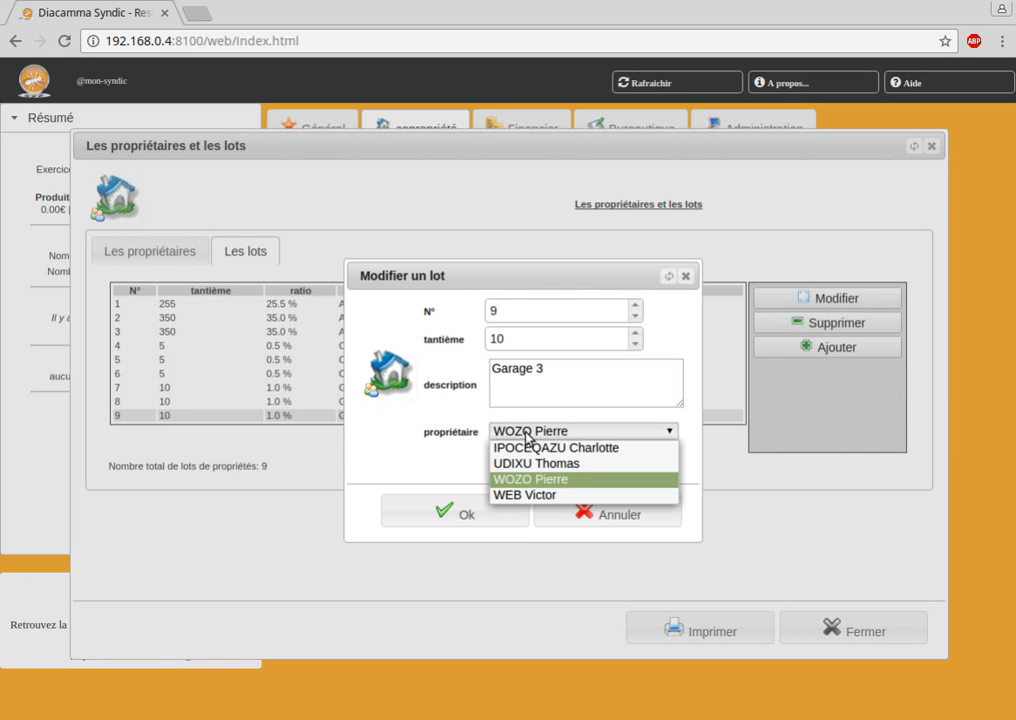
pyautogui.click(538, 495)
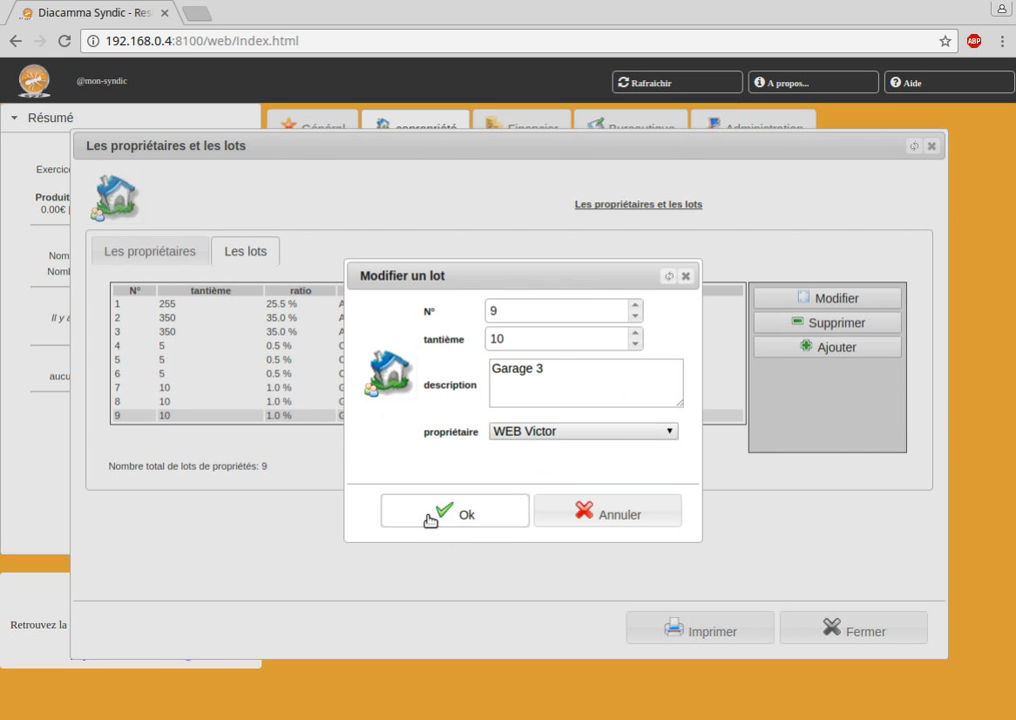
pyautogui.click(431, 518)
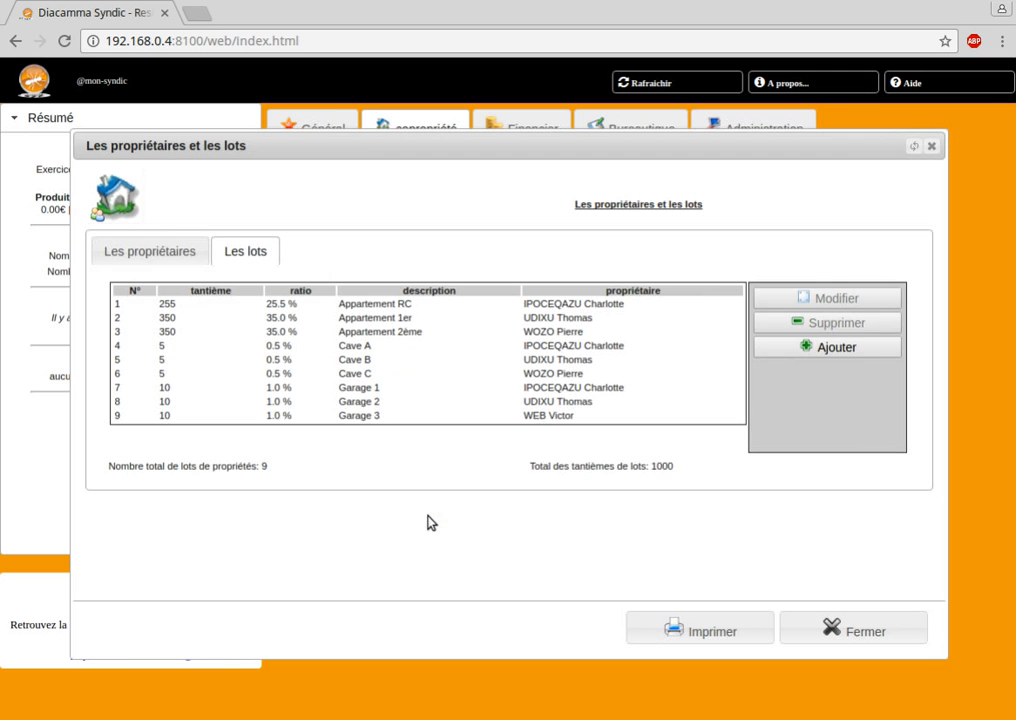
# Step: Check the owners' shares and the lot assignments after the garage transfer, and close the owners and lots window
pyautogui.click(117, 256)
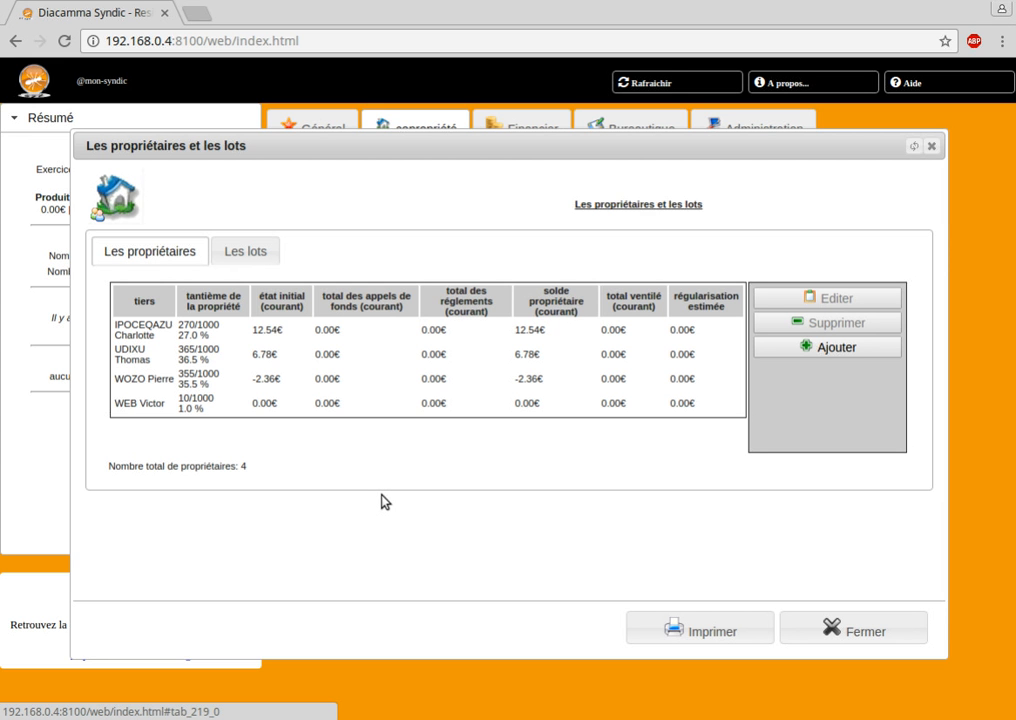
pyautogui.click(242, 251)
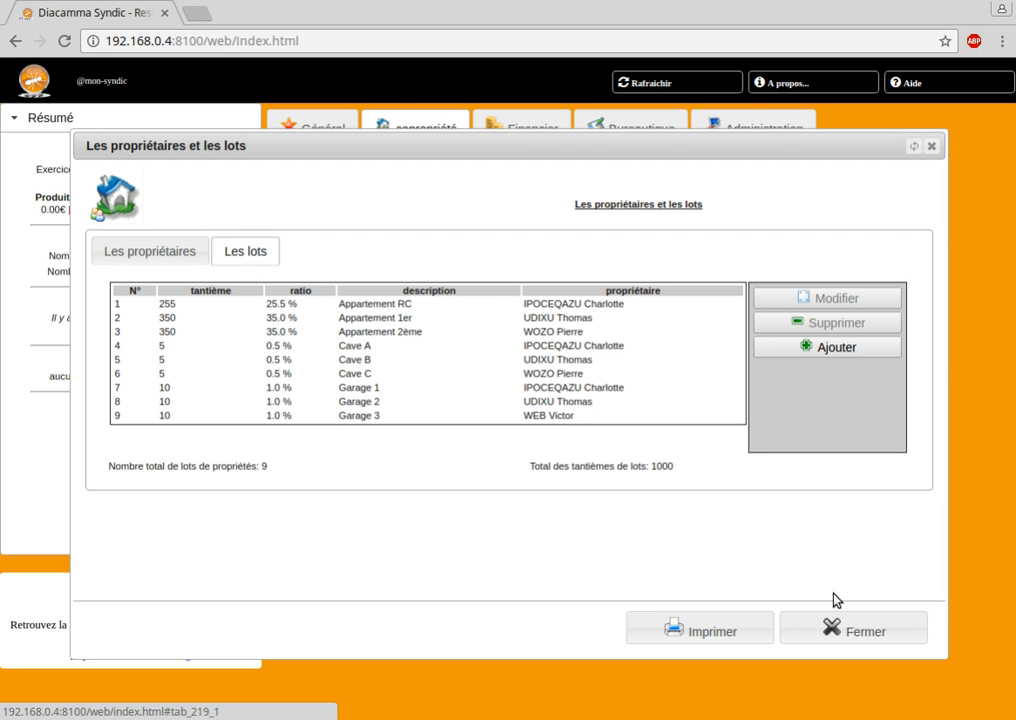
pyautogui.click(850, 632)
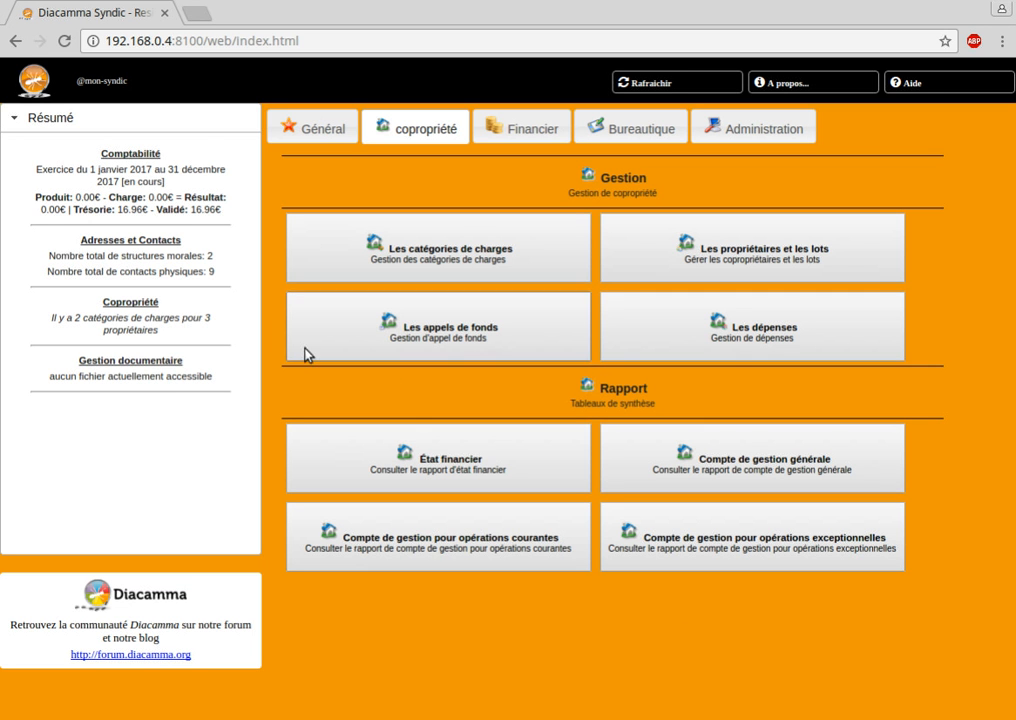
# Step: Create a charge category named "Garage" of type "charge courante" that is linked to lots
pyautogui.click(503, 245)
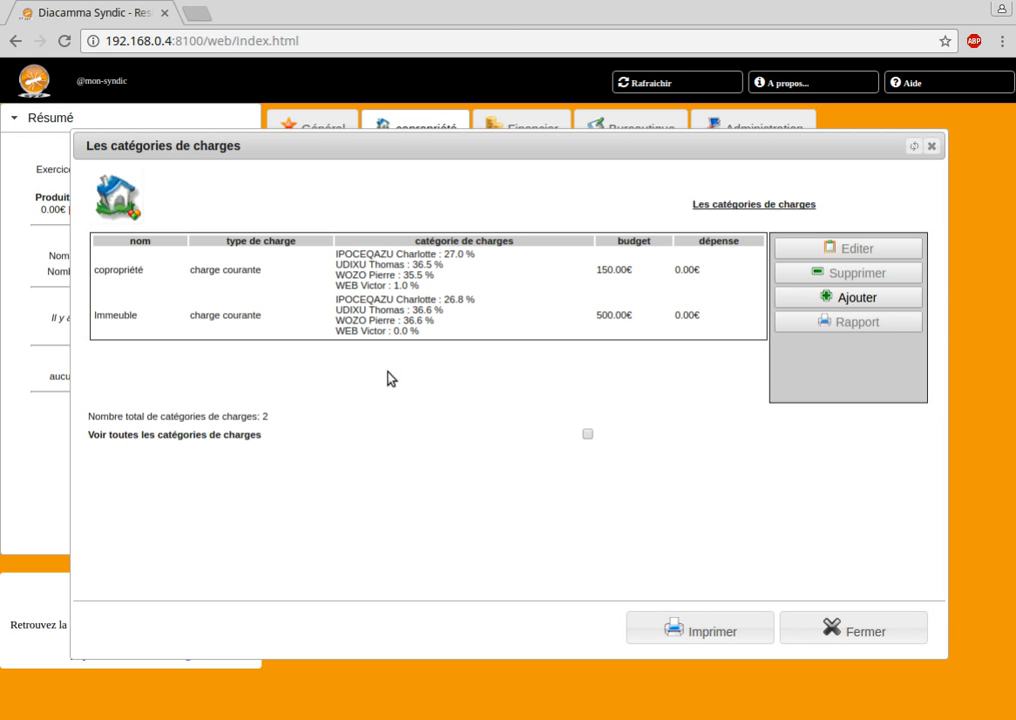
pyautogui.click(816, 298)
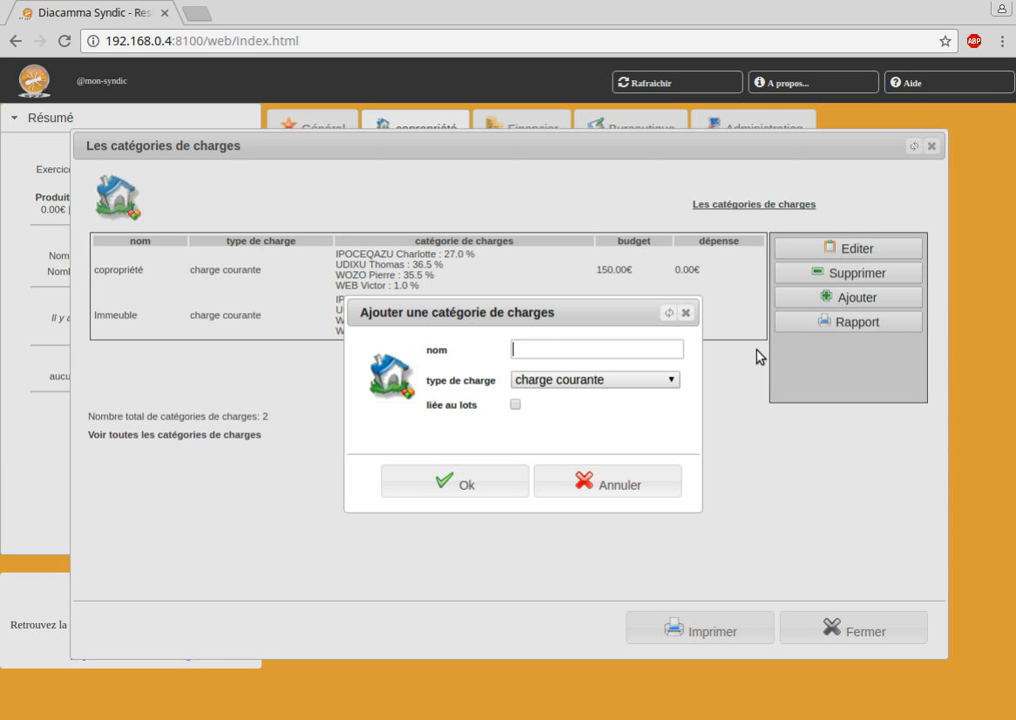
pyautogui.write('Garage')
pyautogui.click(604, 382)
pyautogui.click(603, 384)
pyautogui.click(514, 406)
pyautogui.click(452, 481)
# Step: Associate the lots Garage 1, Garage 2 and Garage 3 with the "Garage" charge category
pyautogui.doubleClick(347, 372)
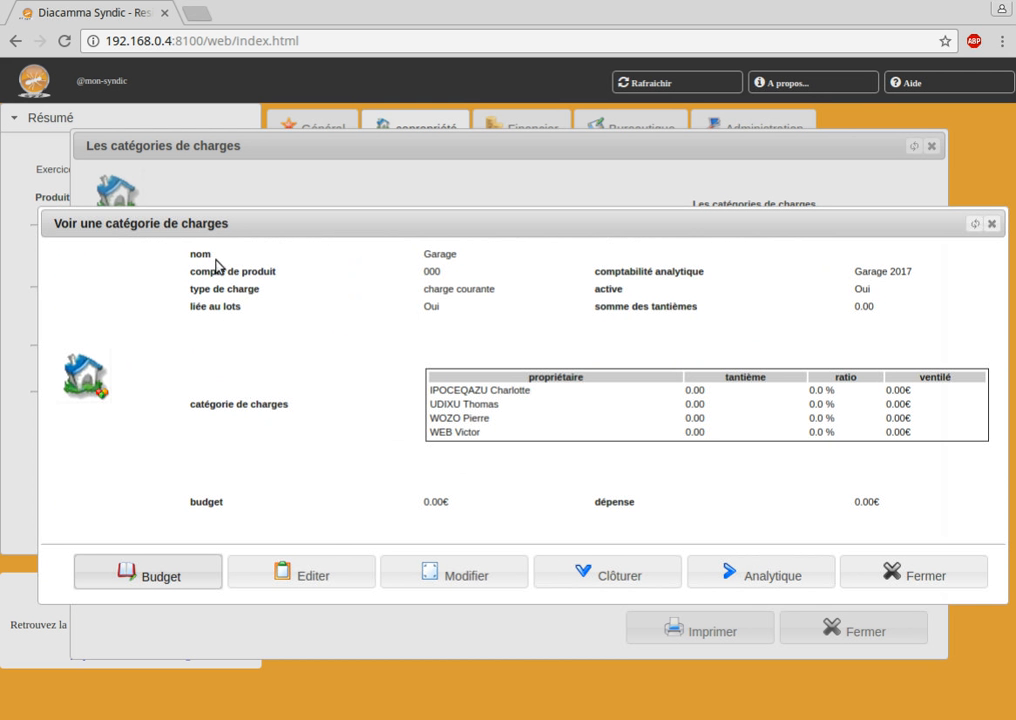
pyautogui.click(325, 570)
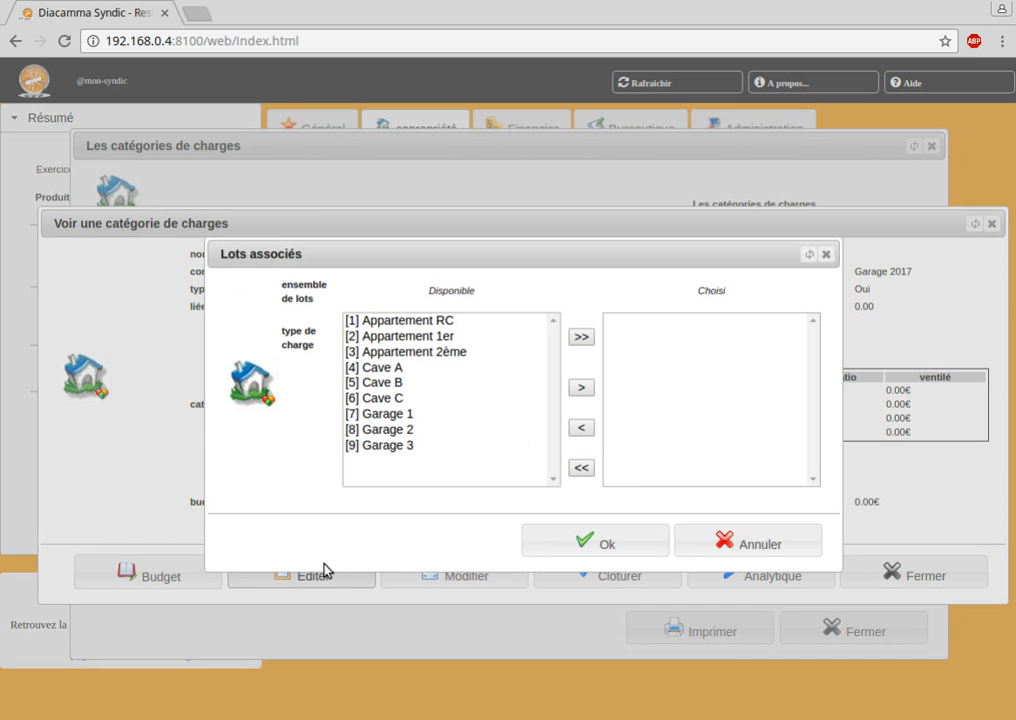
pyautogui.click(389, 415)
pyautogui.keyDown('ctrl'); pyautogui.click(389, 430); pyautogui.keyUp('ctrl')
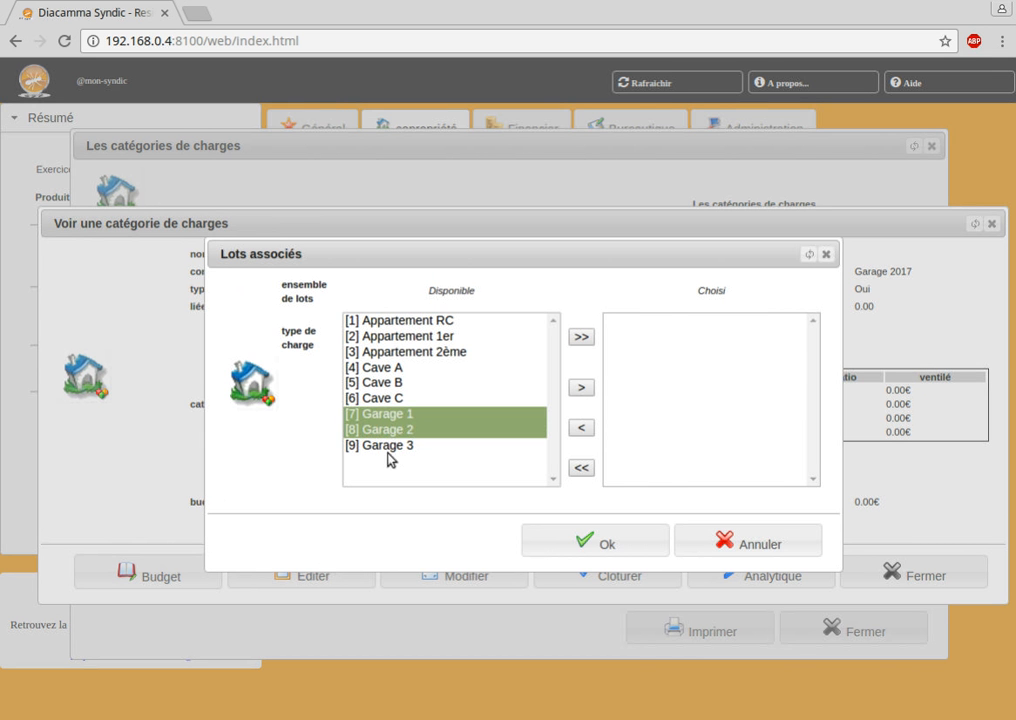
pyautogui.keyDown('ctrl'); pyautogui.click(381, 447); pyautogui.keyUp('ctrl')
pyautogui.click(582, 388)
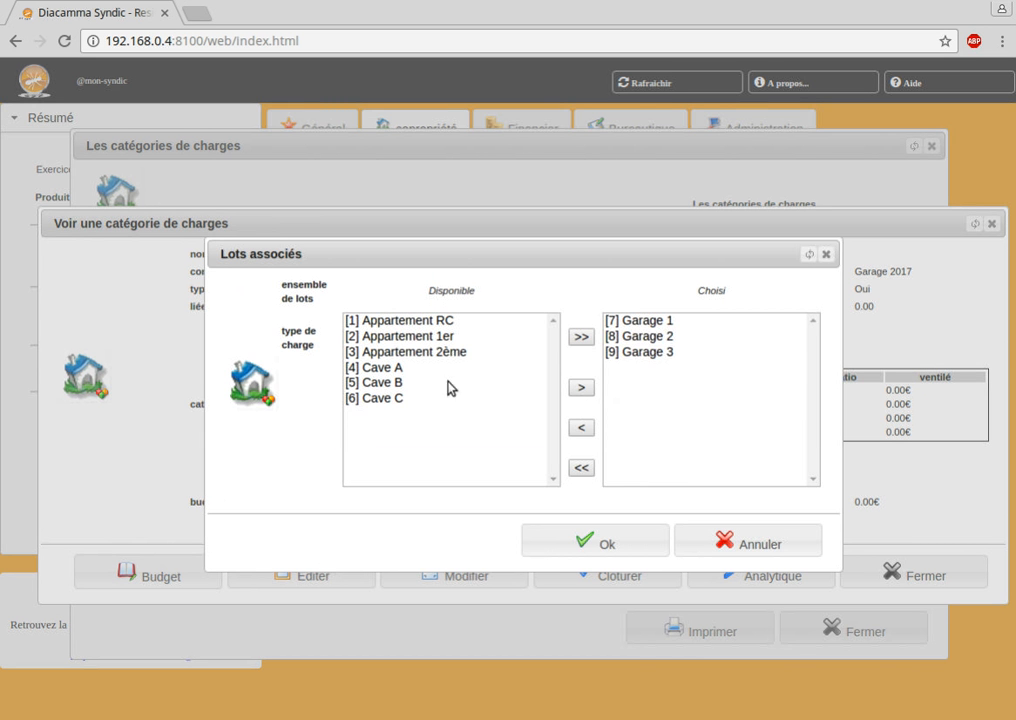
pyautogui.click(600, 540)
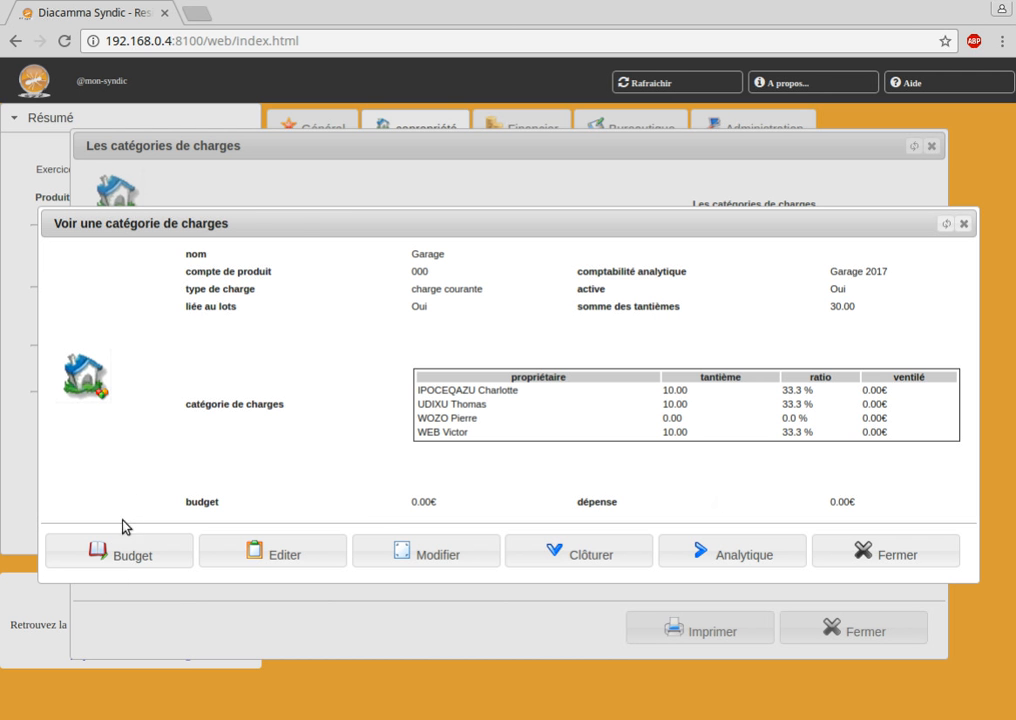
# Step: Add a budget line with code 616 and a debit of 50 to the Garage category's budget, and close the charge categories
pyautogui.click(127, 558)
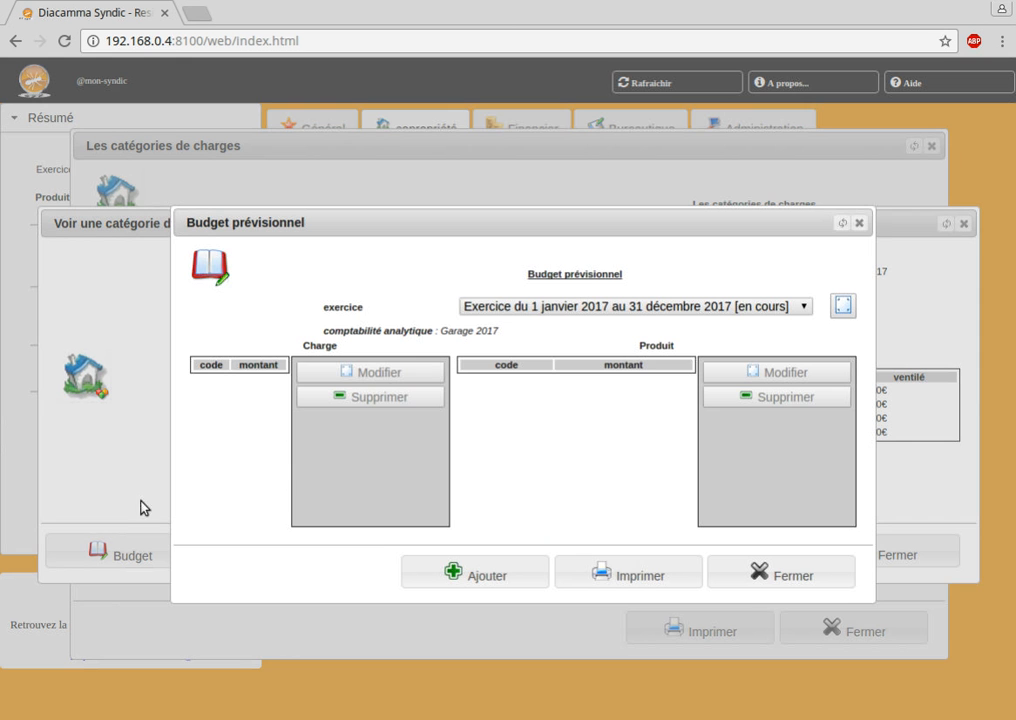
pyautogui.click(480, 576)
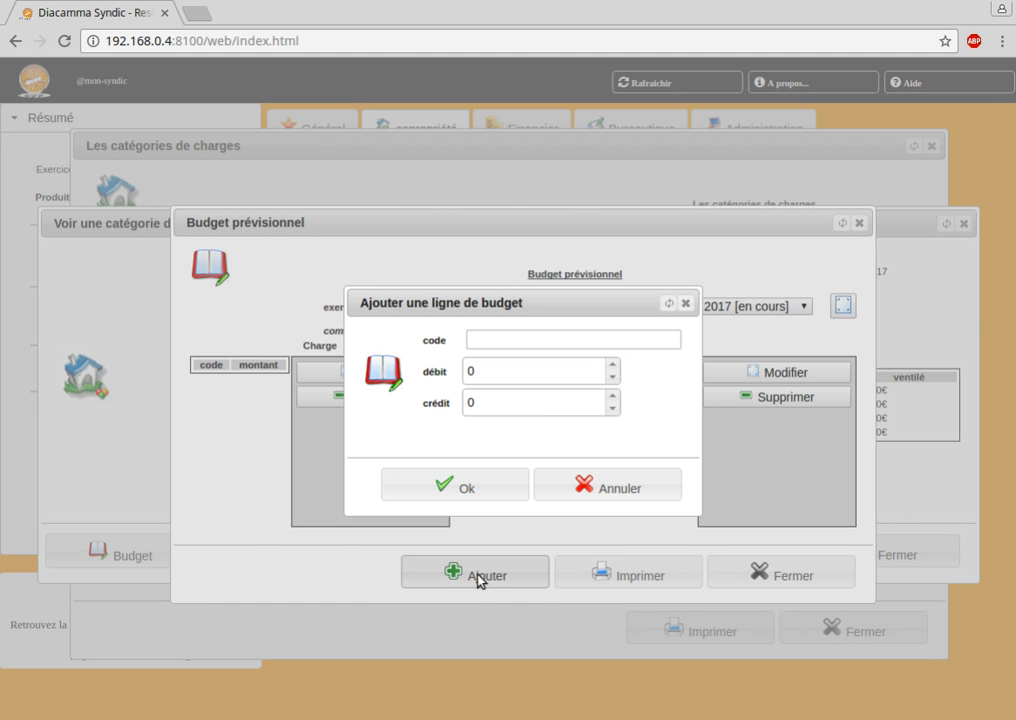
pyautogui.write('616')
pyautogui.press('Tab')
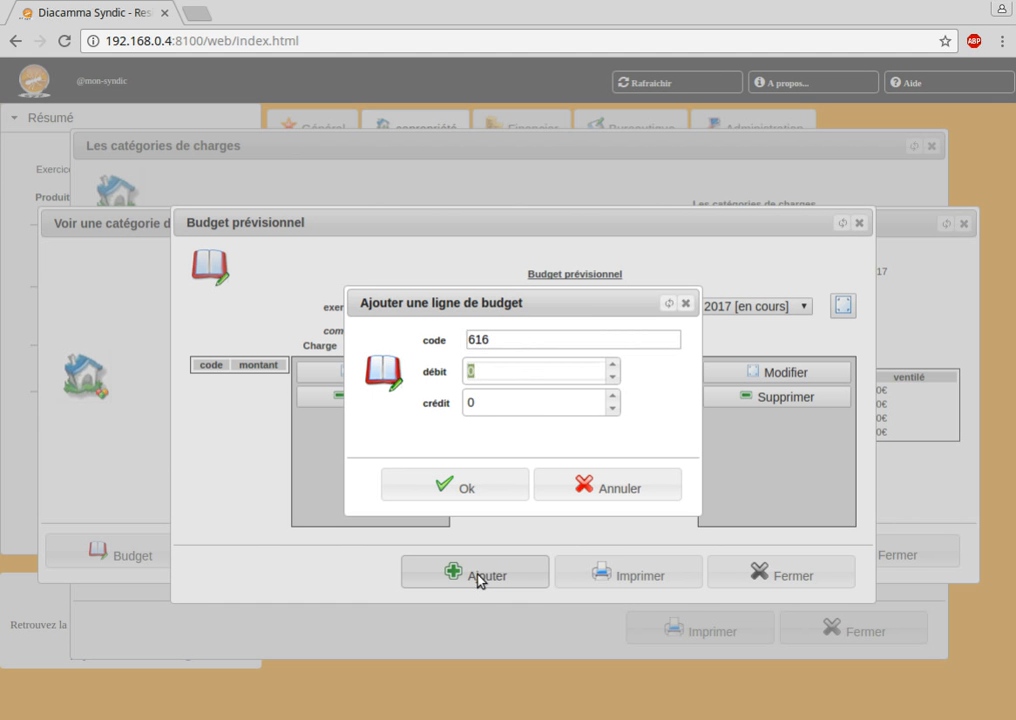
pyautogui.write('50')
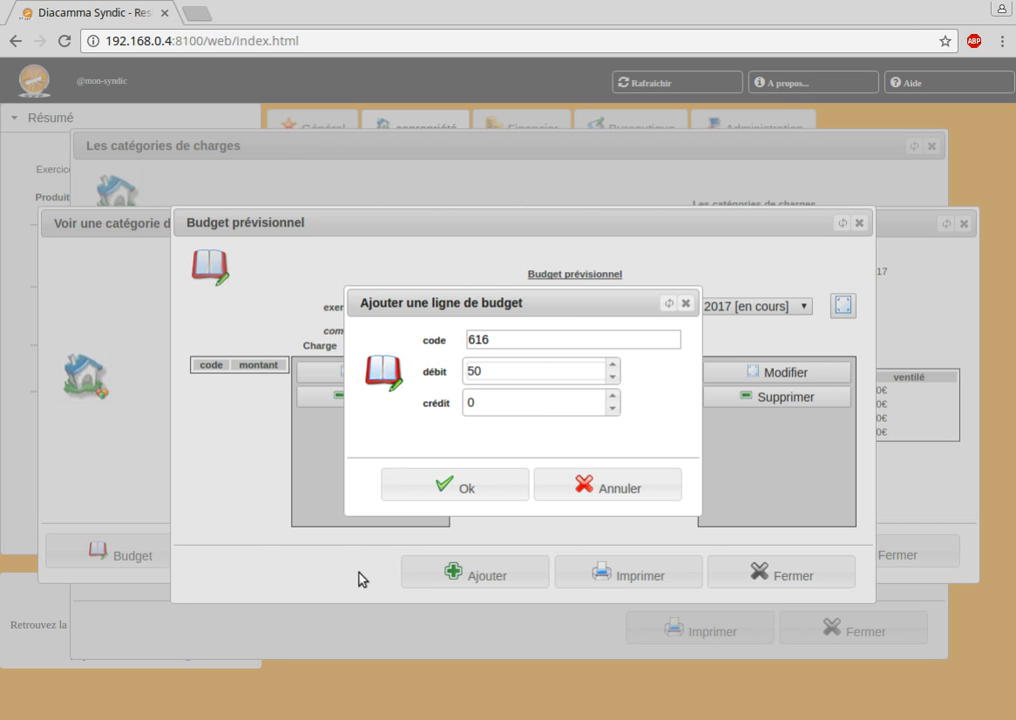
pyautogui.click(437, 482)
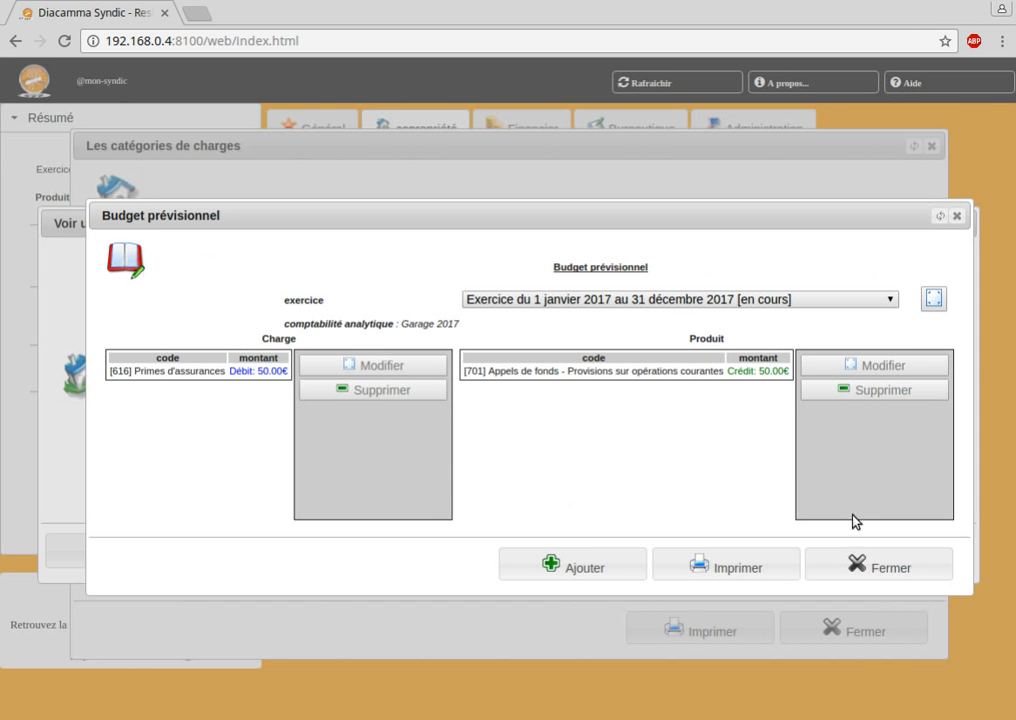
pyautogui.click(907, 565)
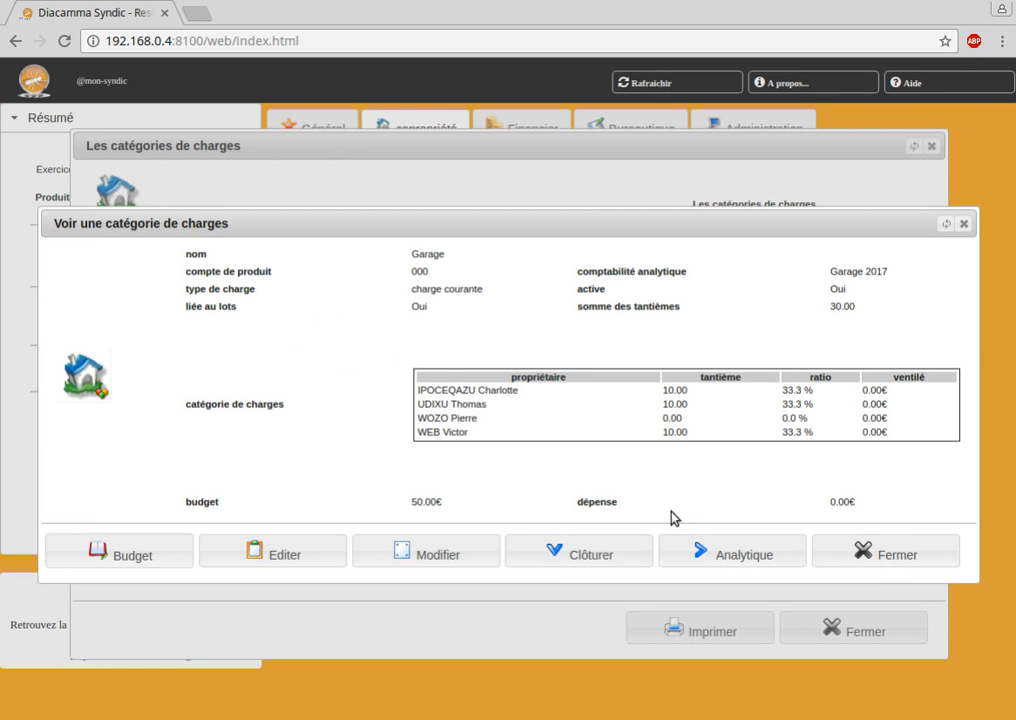
pyautogui.click(835, 550)
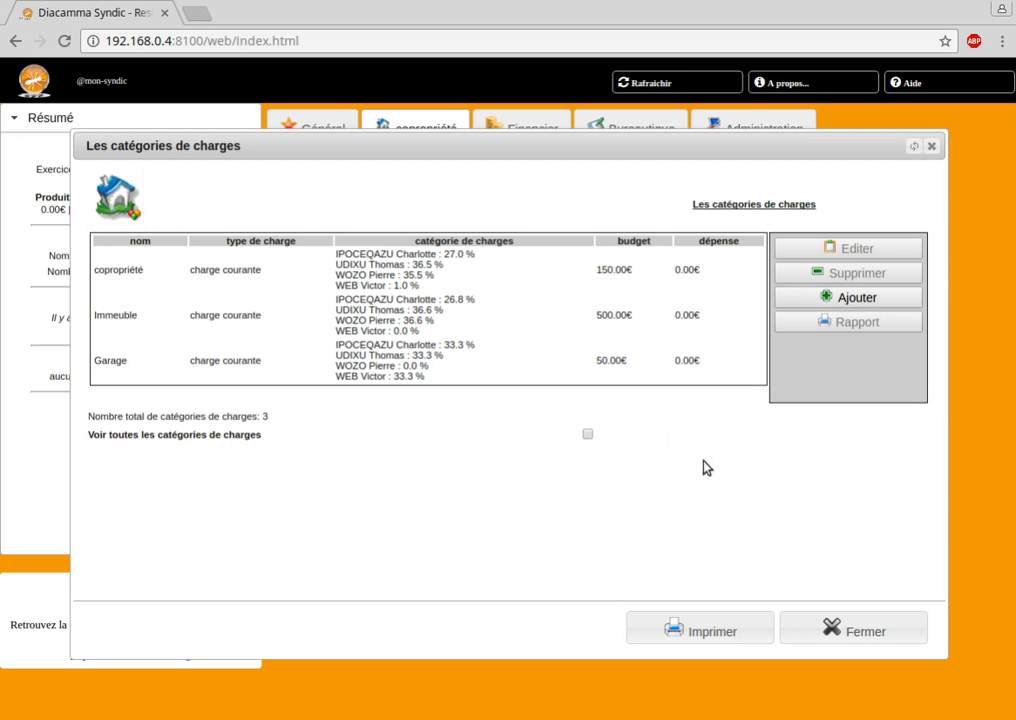
pyautogui.click(855, 632)
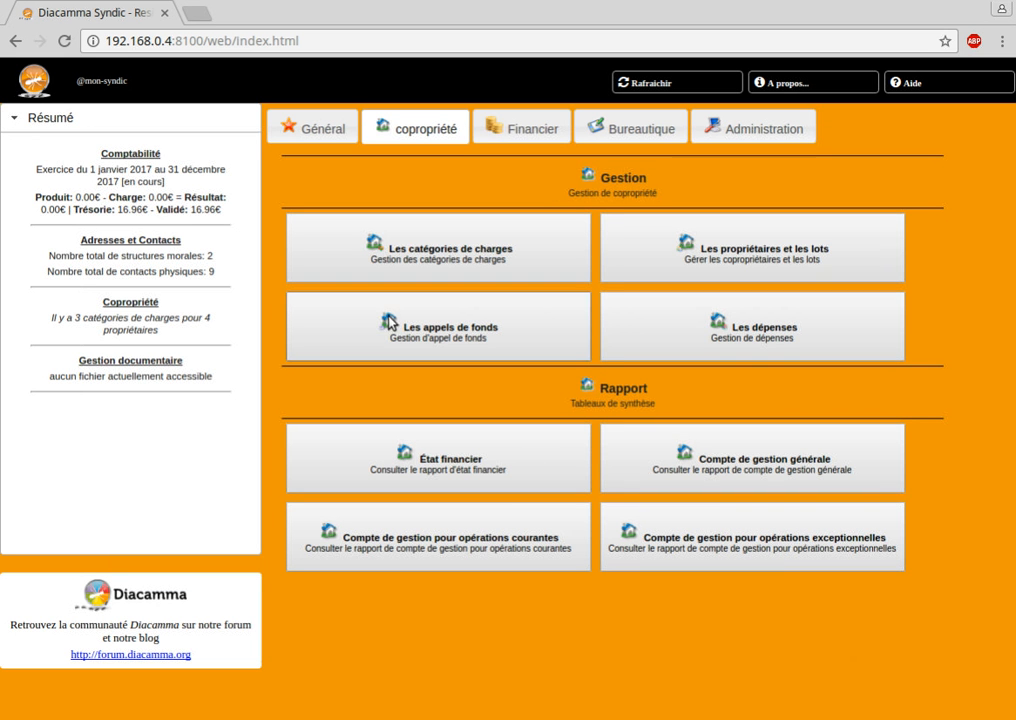
# Step: Create the calls for funds covering the current charges of the fiscal year
pyautogui.click(440, 334)
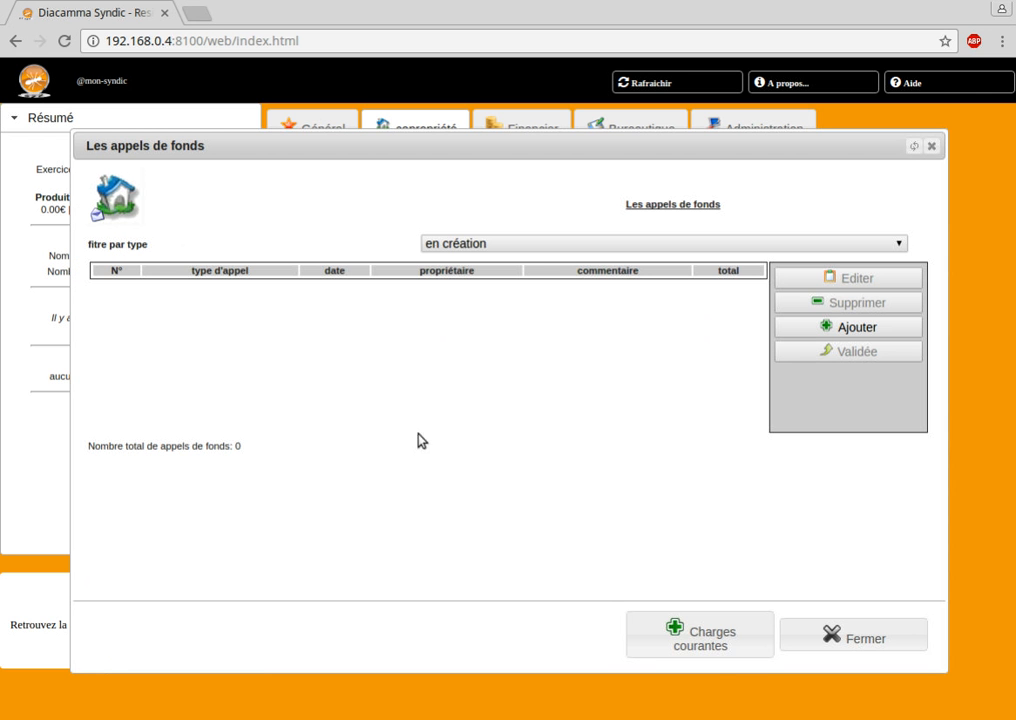
pyautogui.click(720, 646)
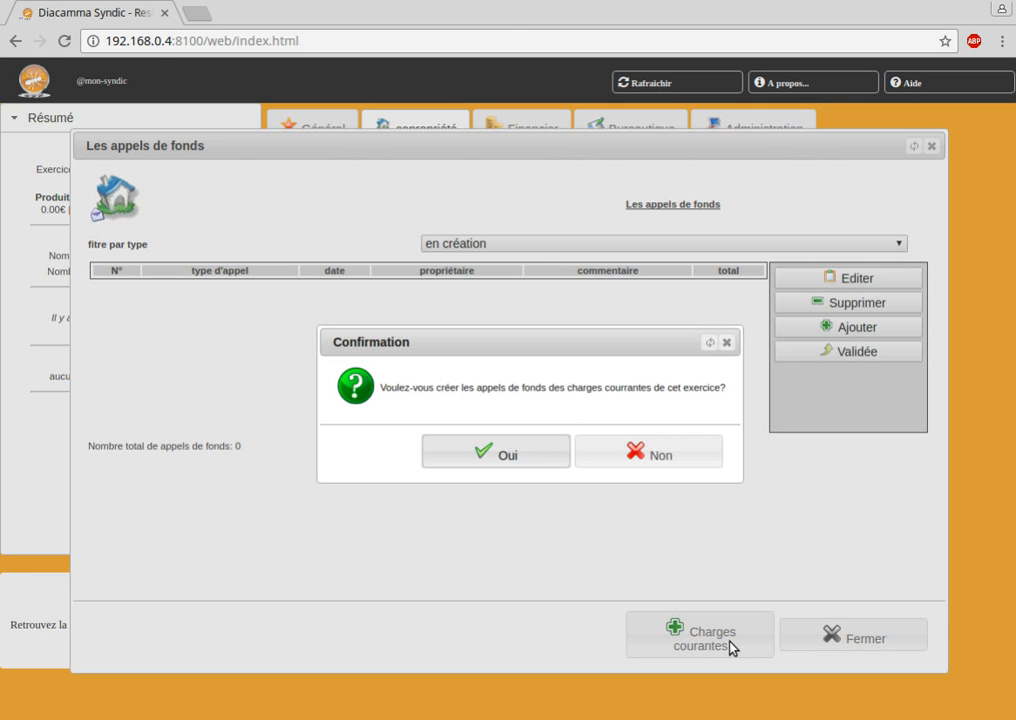
pyautogui.click(484, 457)
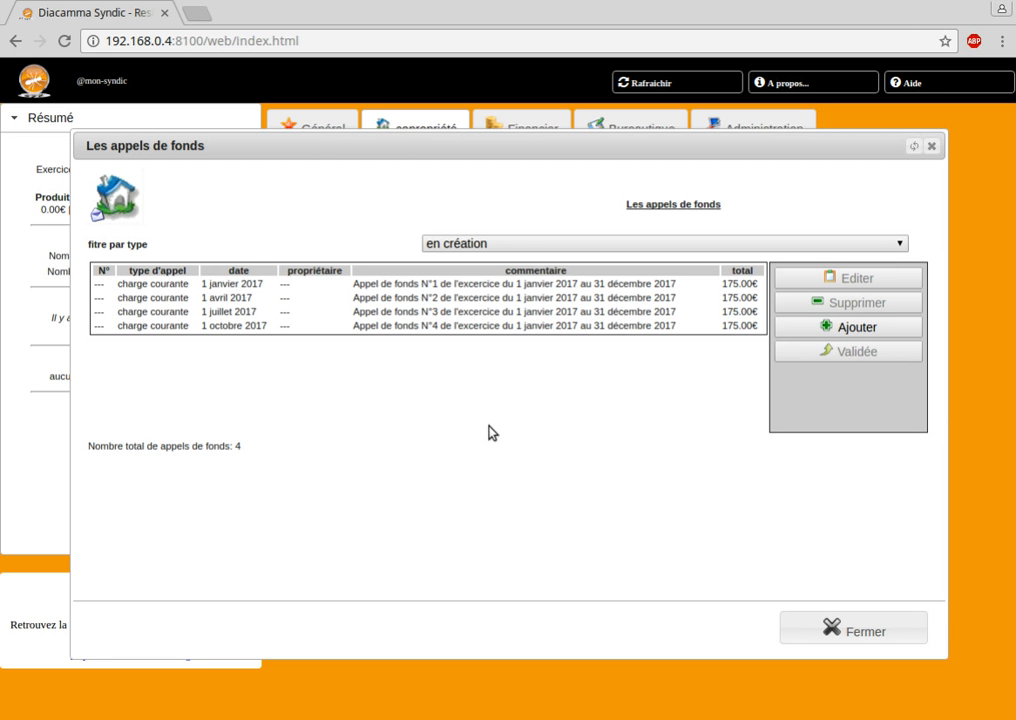
# Step: Review call for funds N°1 dated 1 janvier 2017 and change its status to "validé"
pyautogui.click(381, 286)
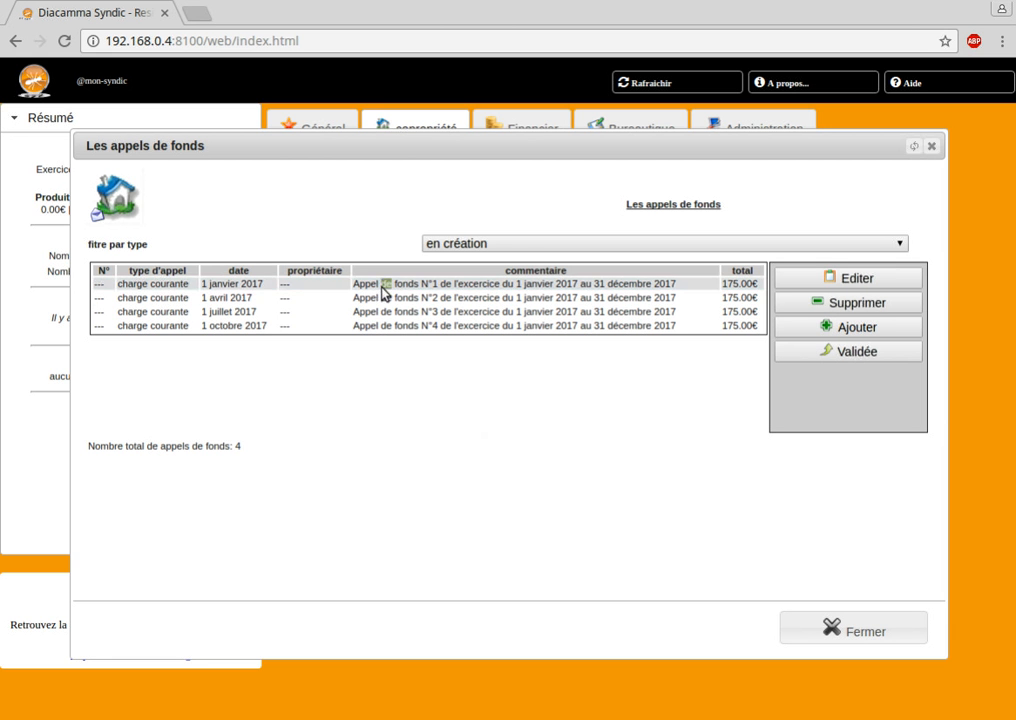
pyautogui.doubleClick(381, 287)
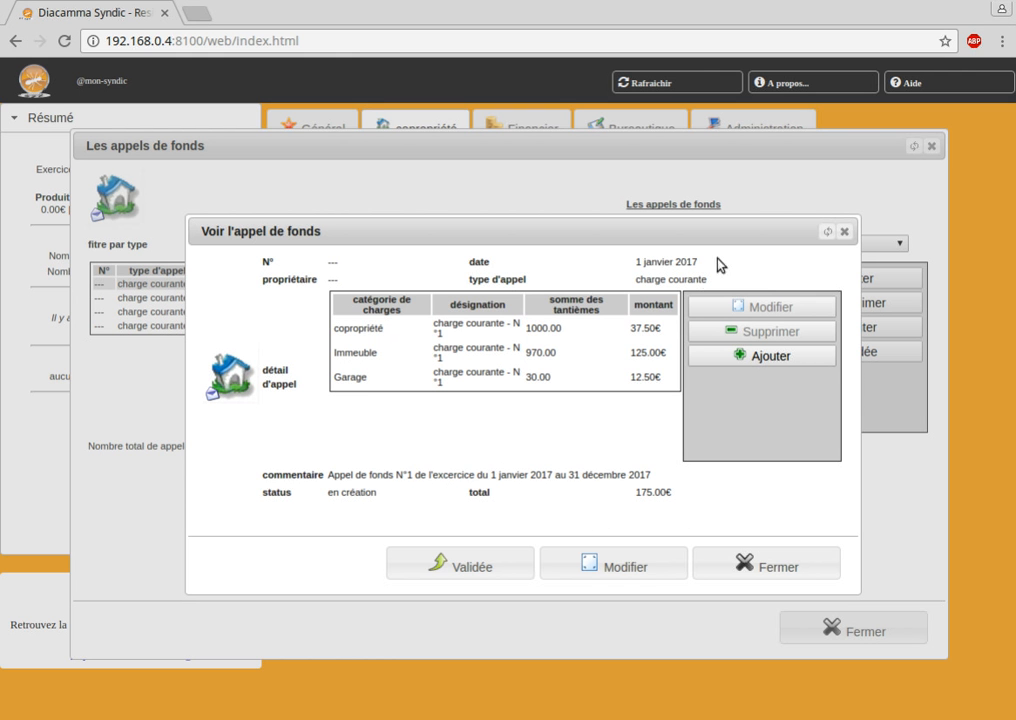
pyautogui.click(468, 568)
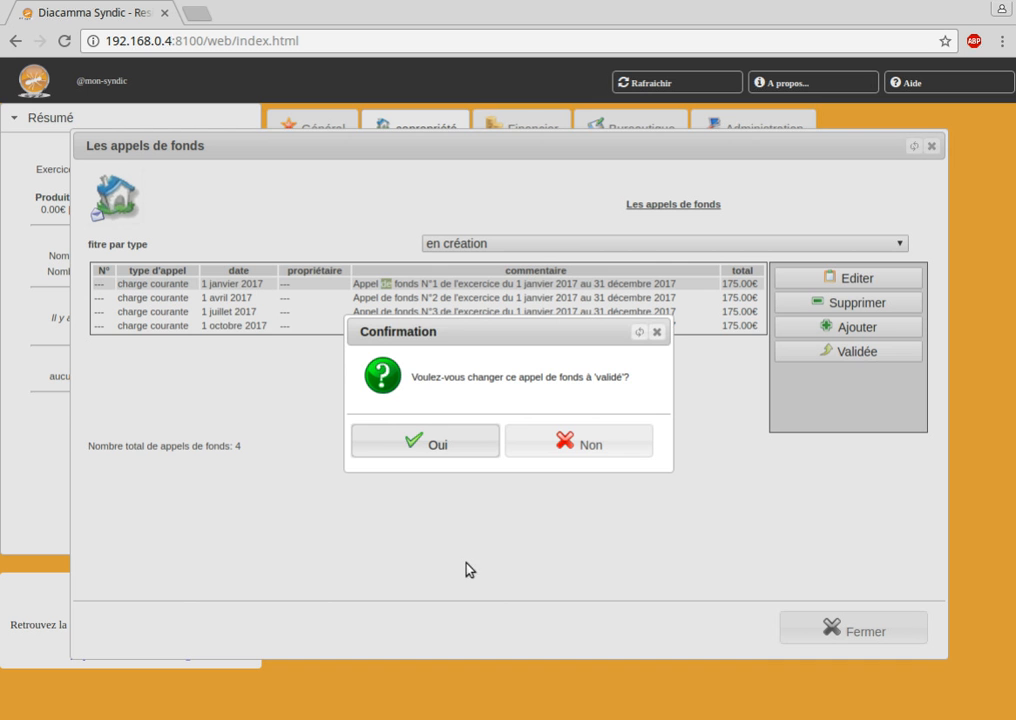
pyautogui.click(439, 443)
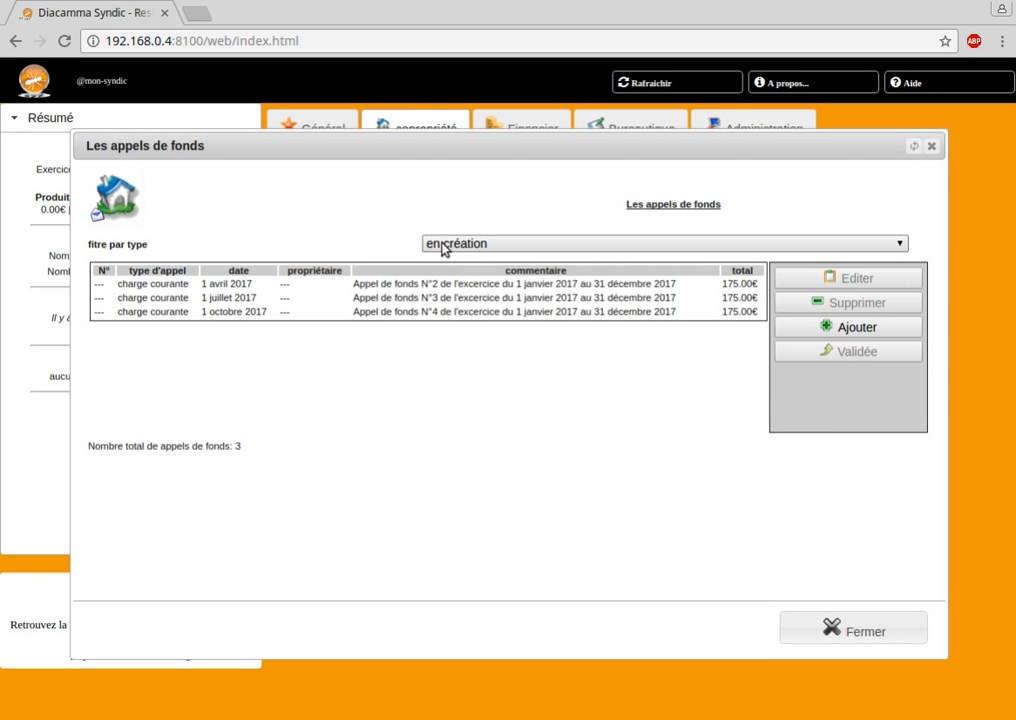
# Step: Filter the calls for funds by "validé", examine the details and totals of the first and last owners' calls, and close the list
pyautogui.click(478, 243)
pyautogui.click(436, 276)
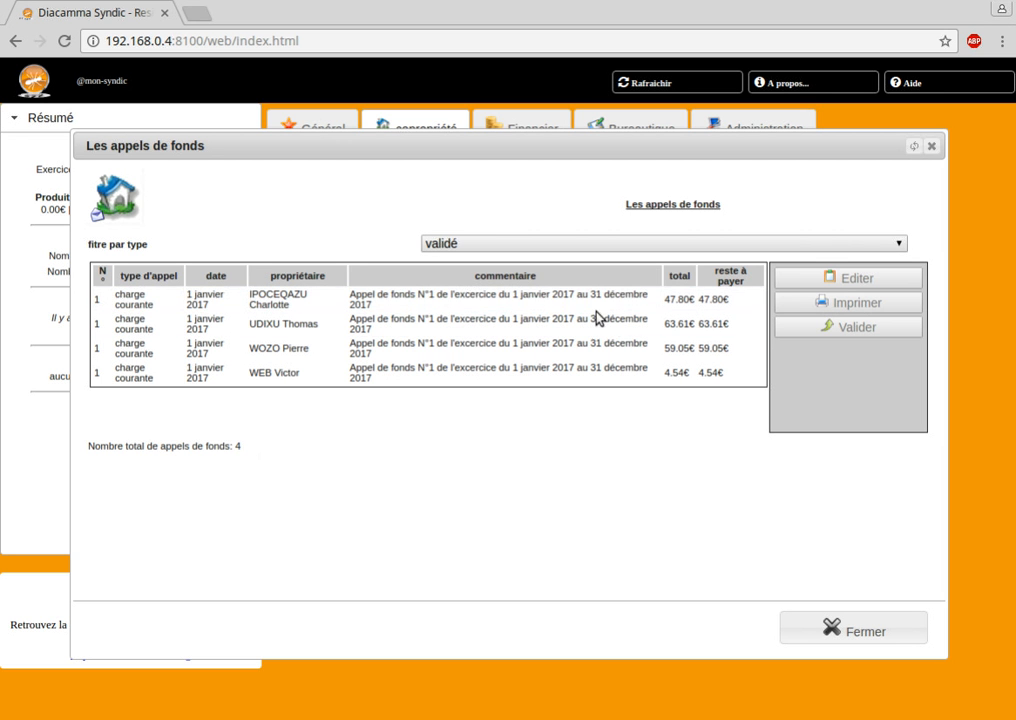
pyautogui.doubleClick(463, 307)
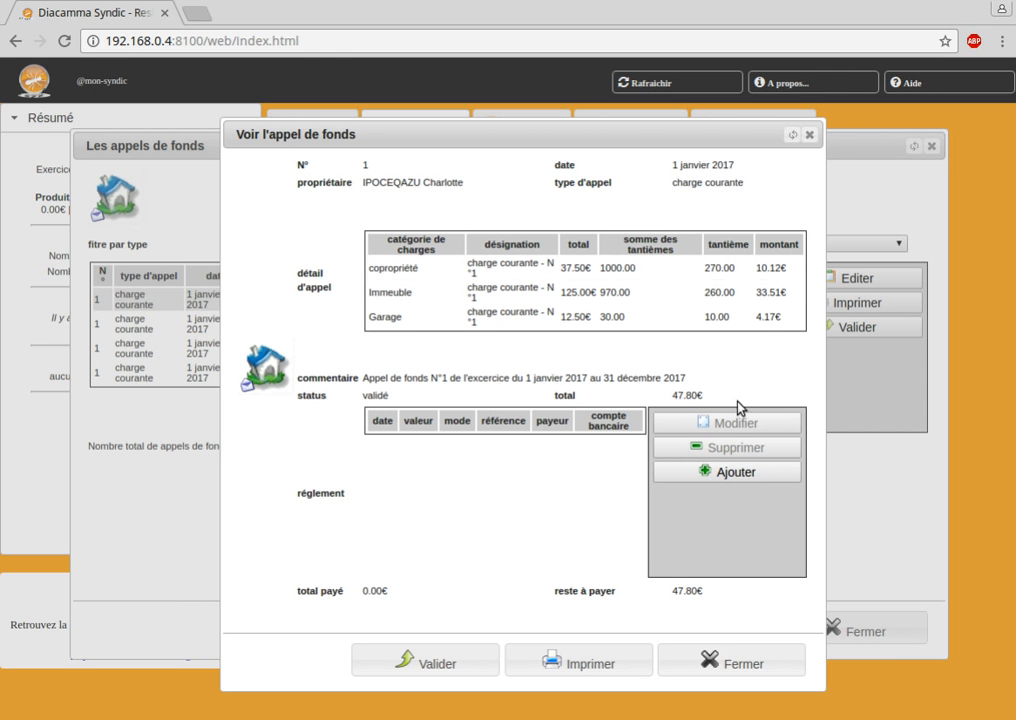
pyautogui.moveTo(712, 395); pyautogui.dragTo(668, 395)
pyautogui.click(724, 663)
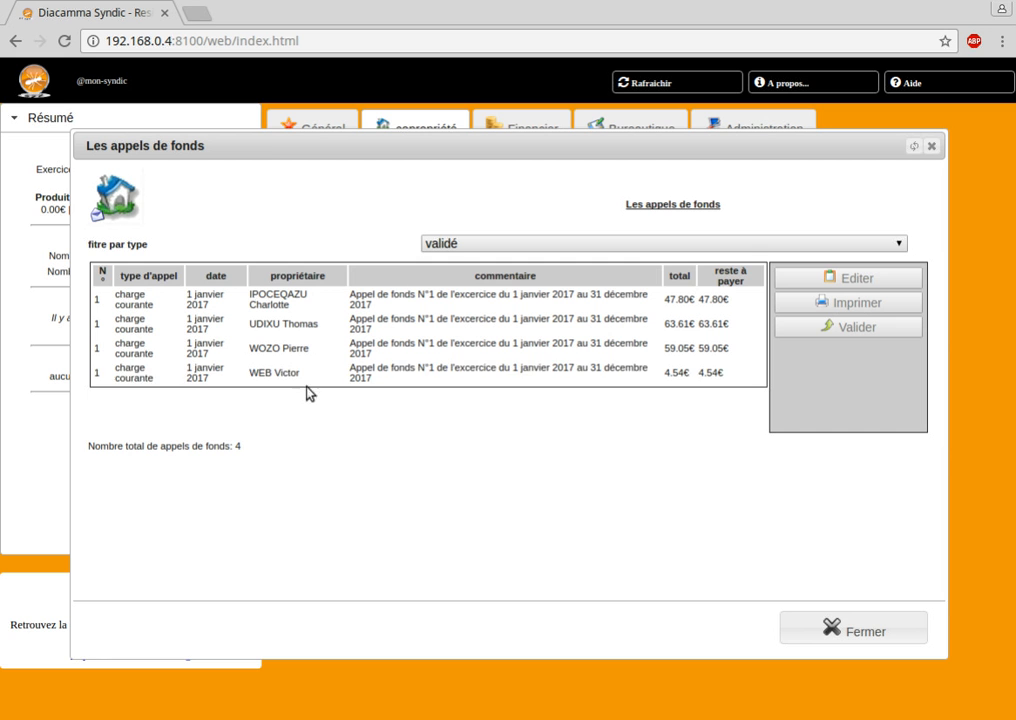
pyautogui.doubleClick(436, 376)
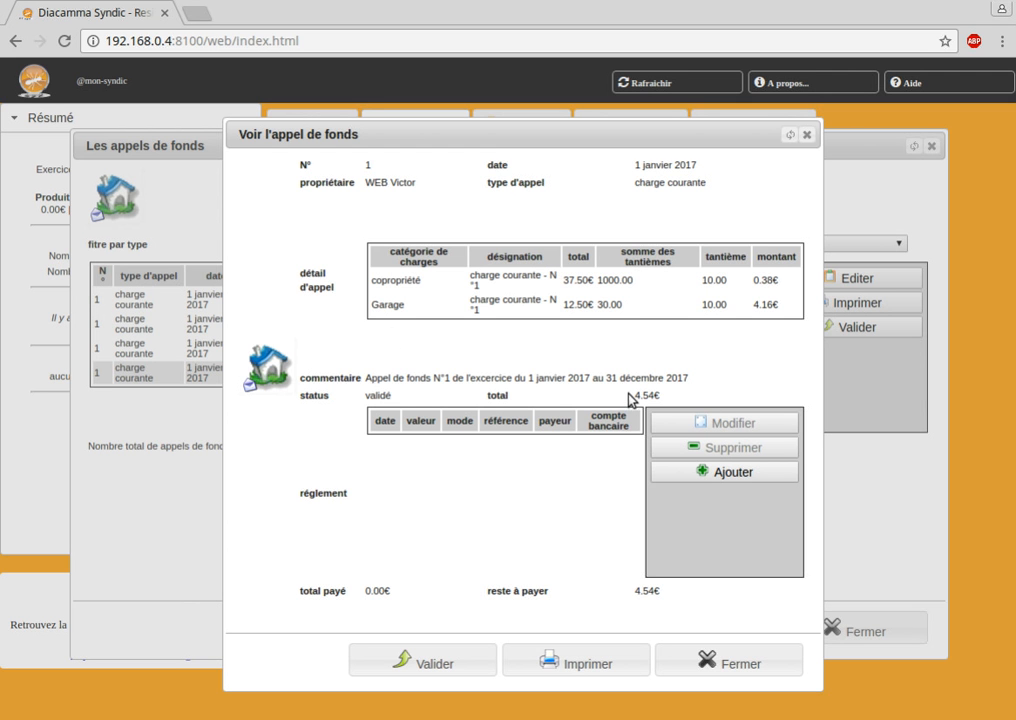
pyautogui.moveTo(628, 395); pyautogui.dragTo(683, 397)
pyautogui.click(742, 664)
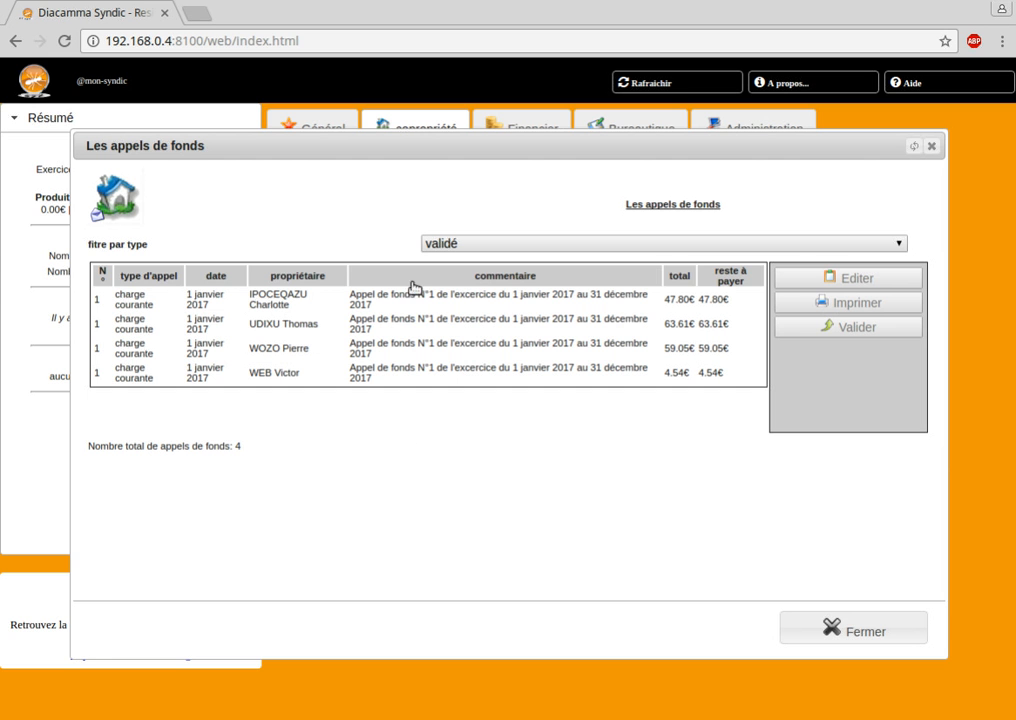
pyautogui.click(843, 632)
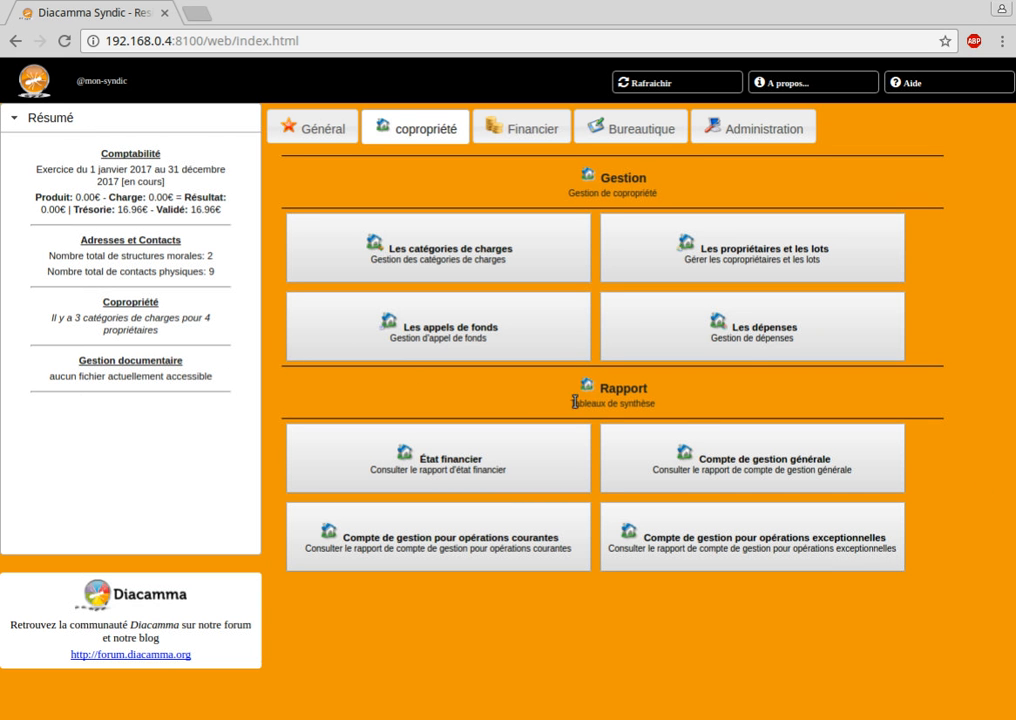
# Step: Create an expense of type "dépense" dated 15/01/2017 with the comment "Assurance"
pyautogui.click(759, 341)
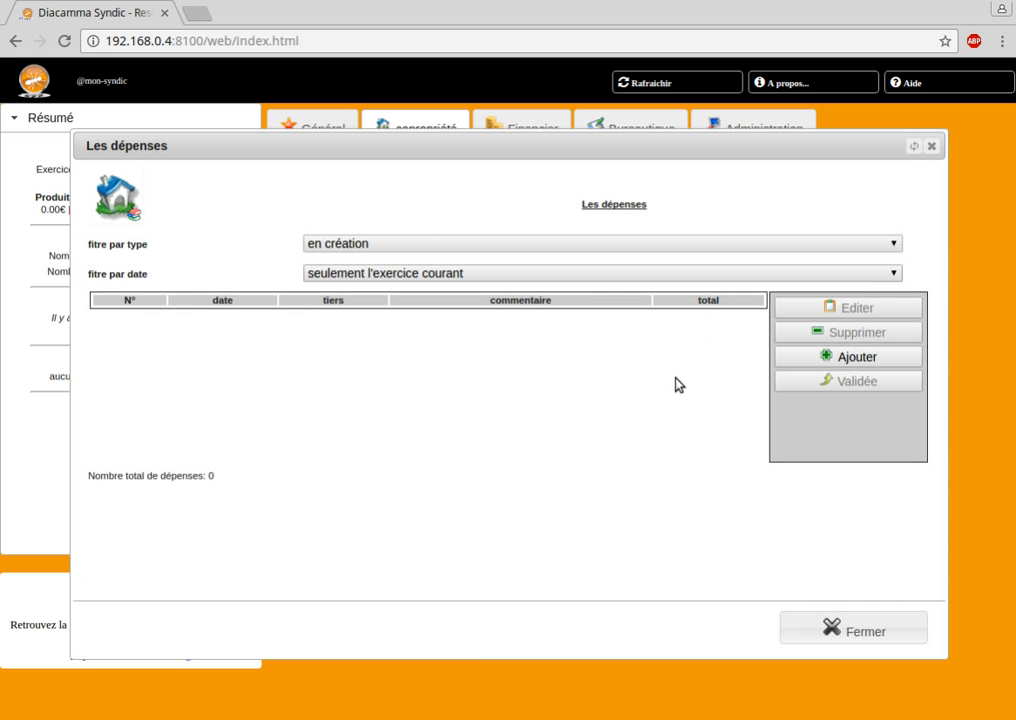
pyautogui.click(809, 359)
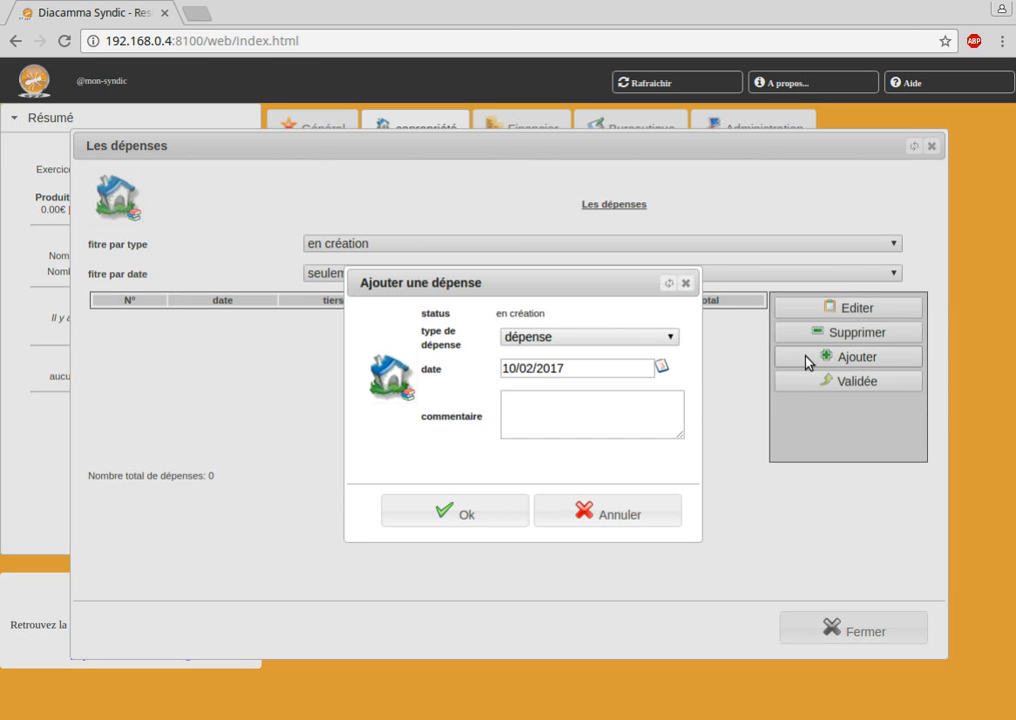
pyautogui.click(517, 368)
pyautogui.press('BackSpace')
pyautogui.write('5')
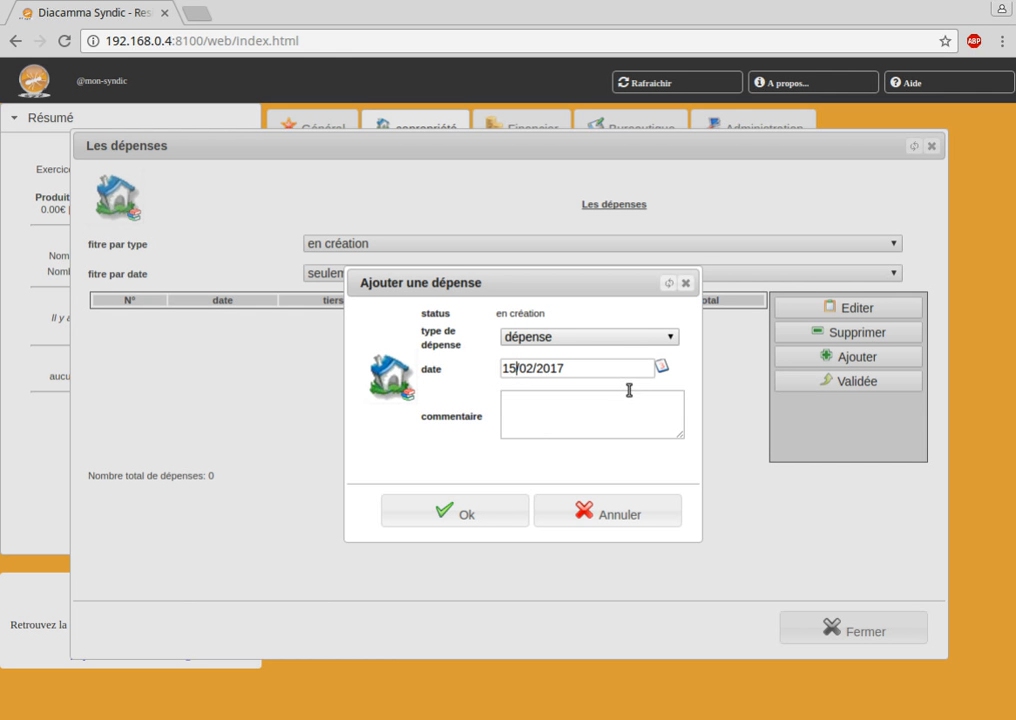
pyautogui.press('Right')
pyautogui.press('Right')
pyautogui.press('Right')
pyautogui.press('BackSpace')
pyautogui.write('1')
pyautogui.click(628, 392)
pyautogui.write('Assurance')
pyautogui.click(488, 508)
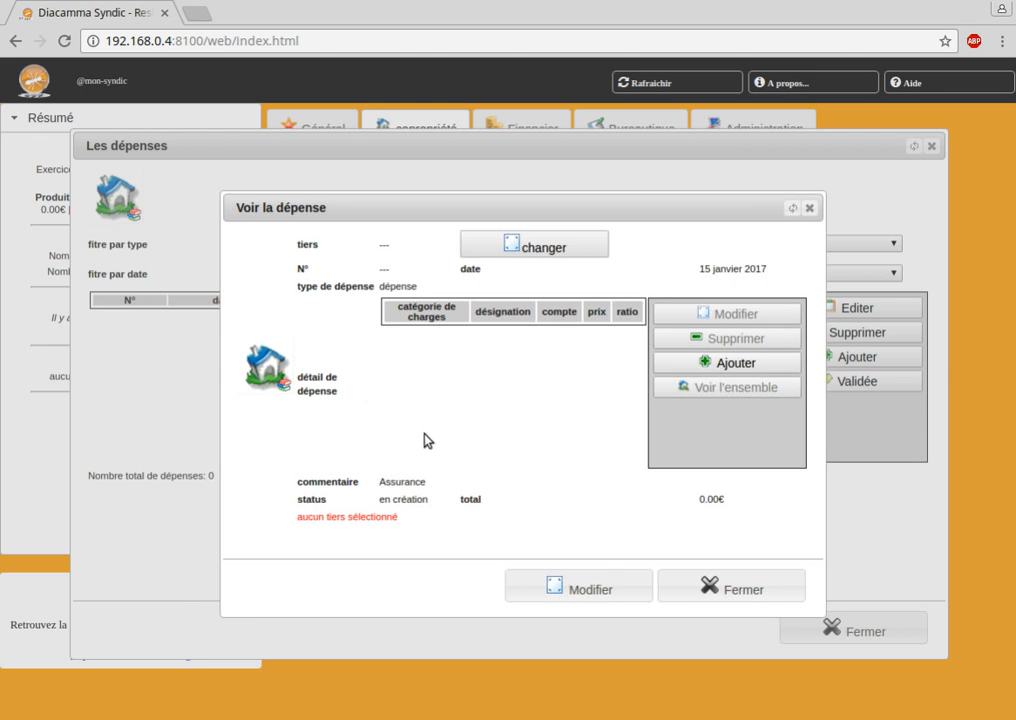
# Step: Assign "Agence d'assurance" as the third party of the insurance expense
pyautogui.click(533, 246)
pyautogui.click(436, 411)
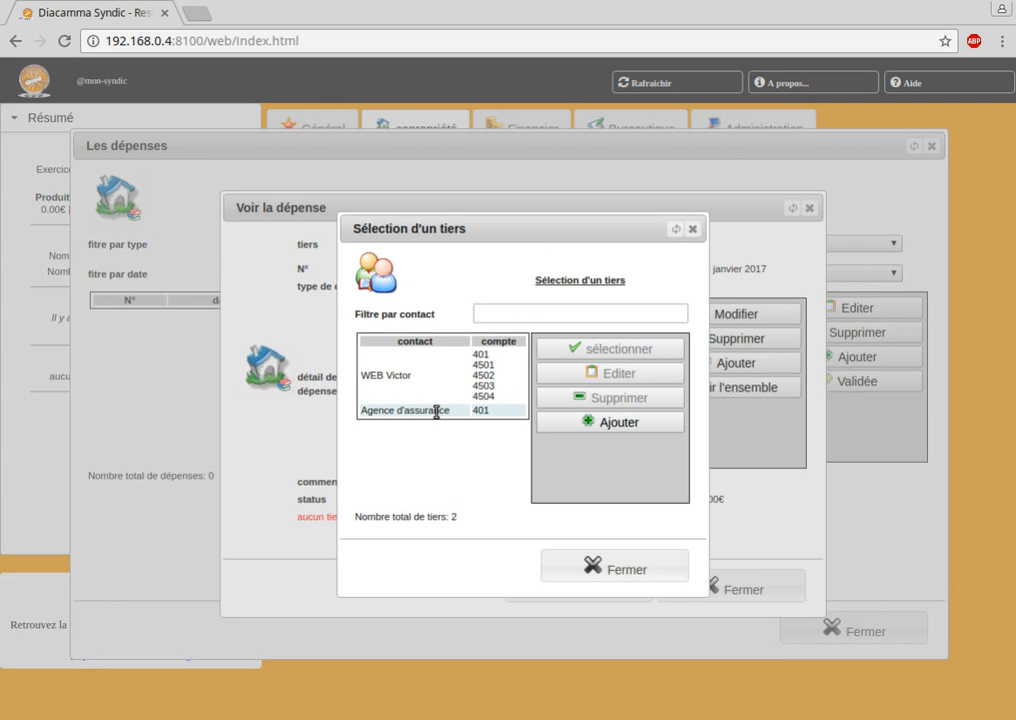
pyautogui.doubleClick(436, 413)
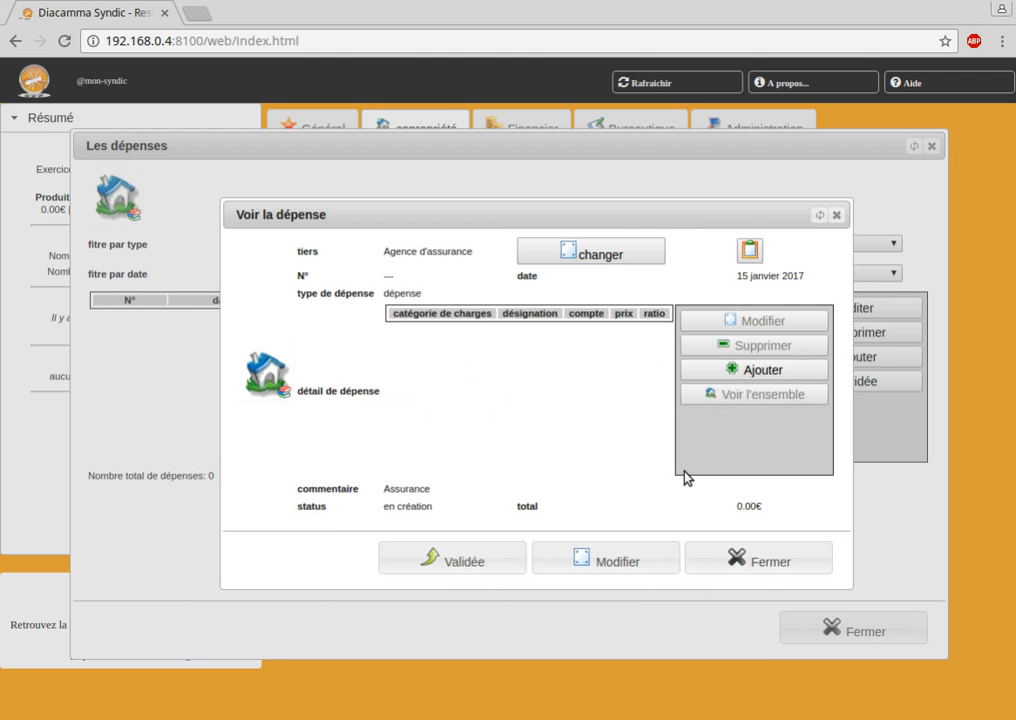
# Step: Add an expense detail for category Immeuble, designated "Assurance de l'immeuble", on account [616] Primes d'assurances, priced 247.93
pyautogui.click(783, 374)
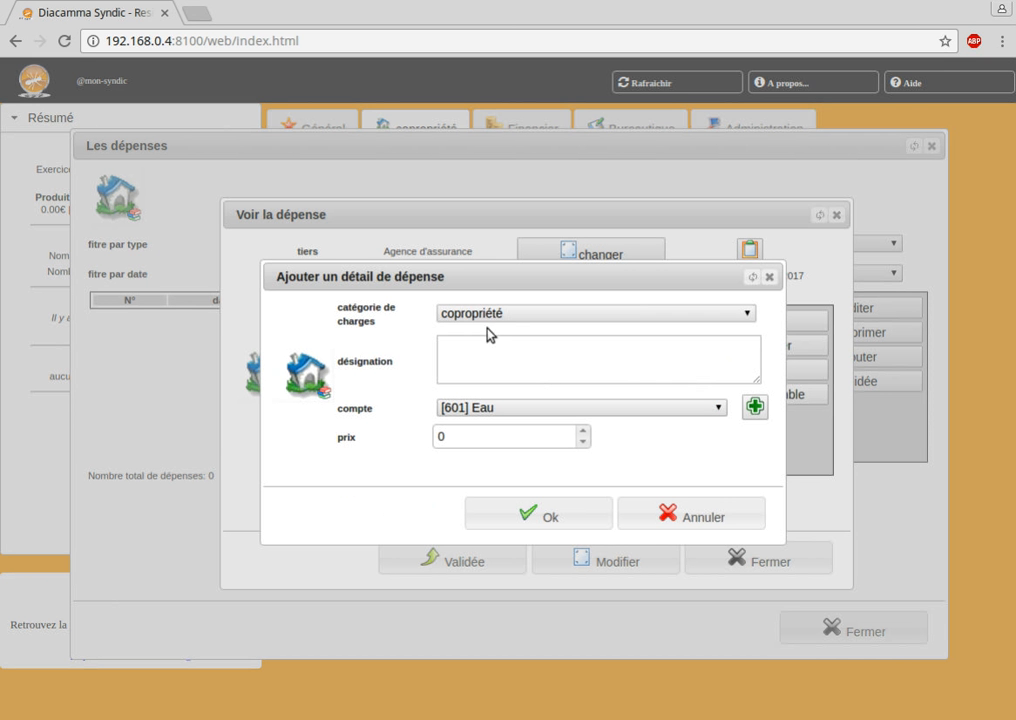
pyautogui.click(478, 313)
pyautogui.click(467, 345)
pyautogui.click(466, 346)
pyautogui.write('Assura')
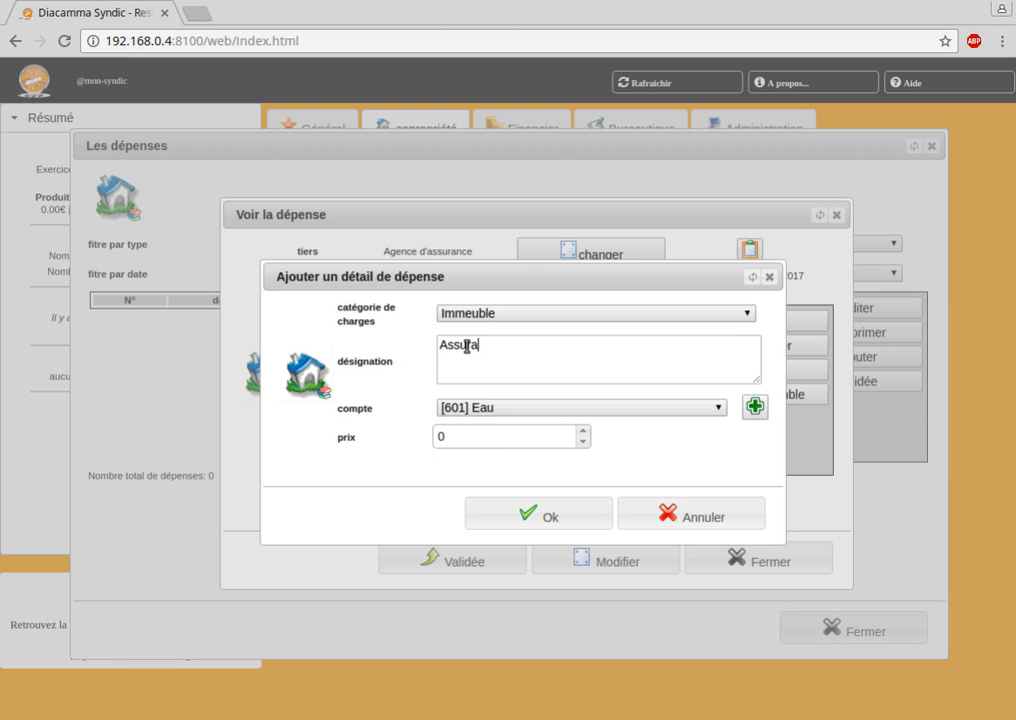
pyautogui.write("nce de l'immeuble")
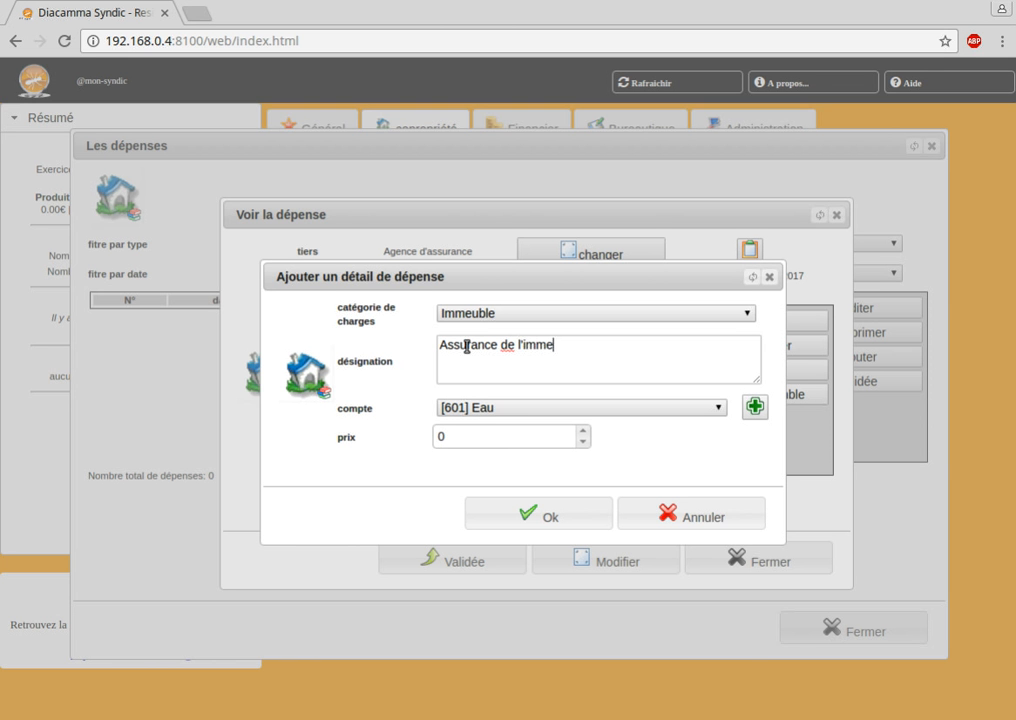
pyautogui.click(513, 409)
pyautogui.click(503, 595)
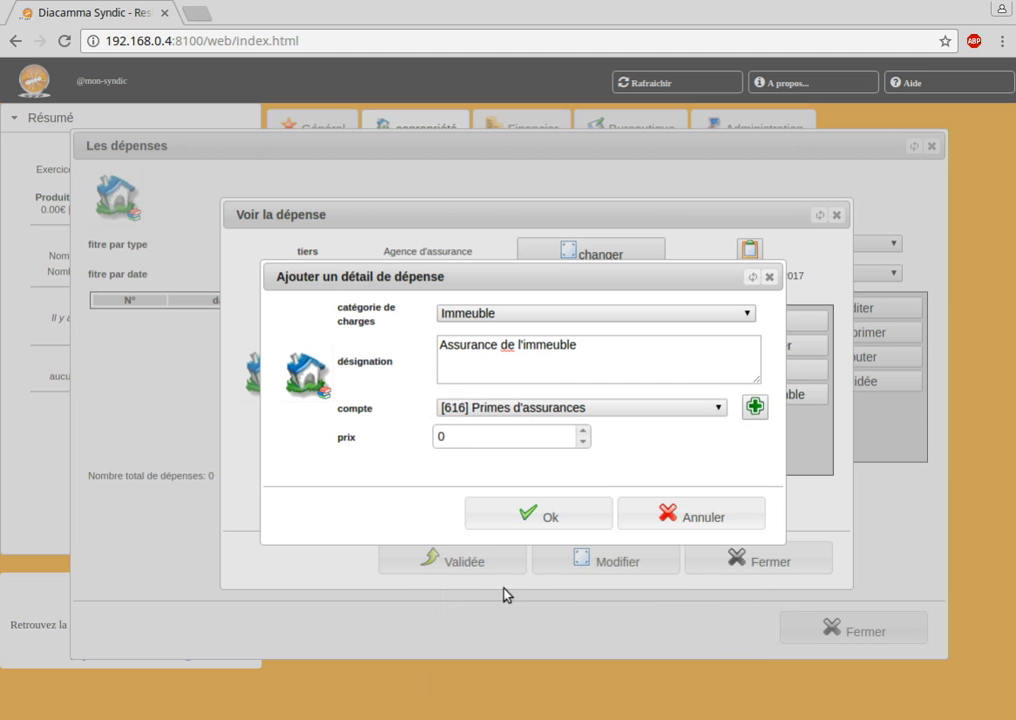
pyautogui.click(457, 433)
pyautogui.doubleClick(458, 433)
pyautogui.write('247.93')
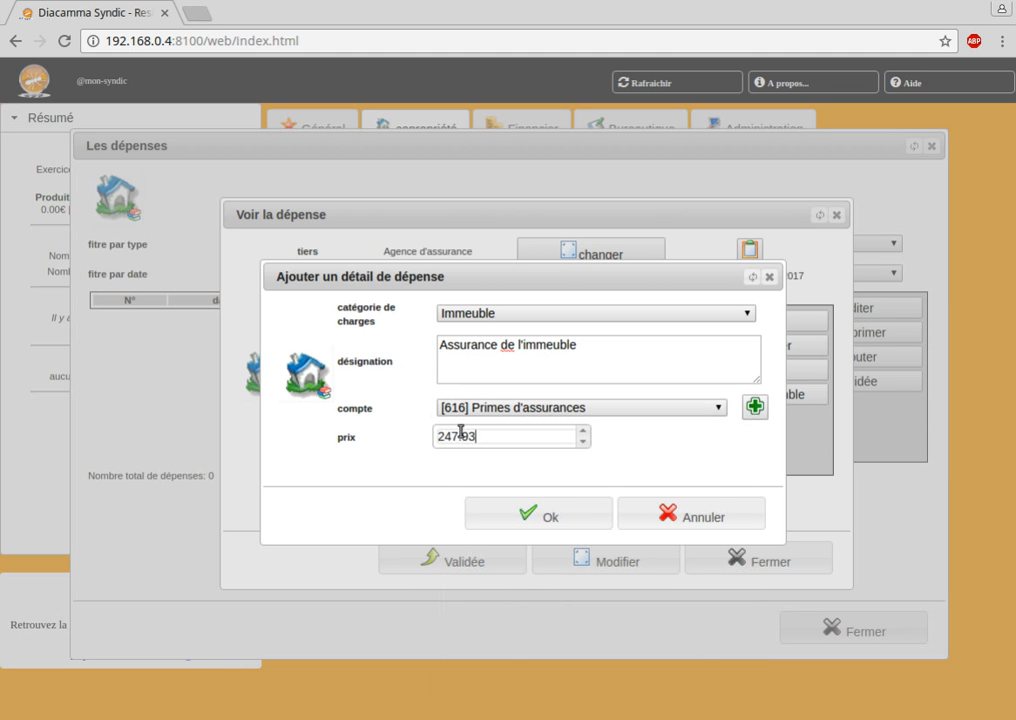
pyautogui.click(525, 514)
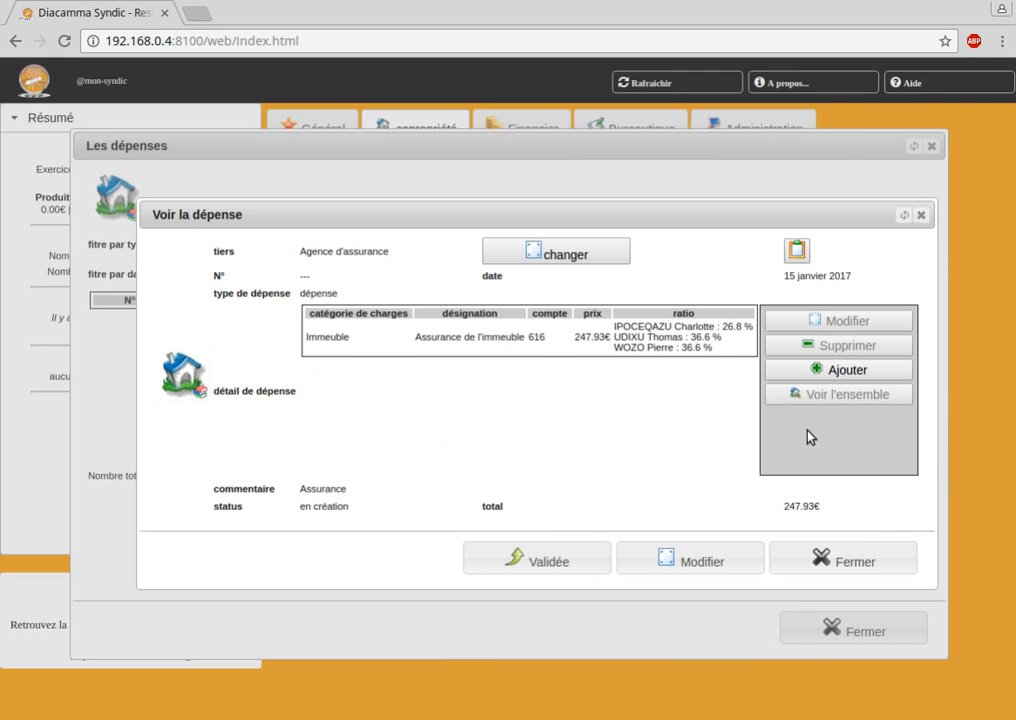
# Step: Add an expense detail for category Garage, designated "Assurance des garages", on account [616] Primes d'assurances, priced 48.21
pyautogui.click(821, 372)
pyautogui.click(540, 316)
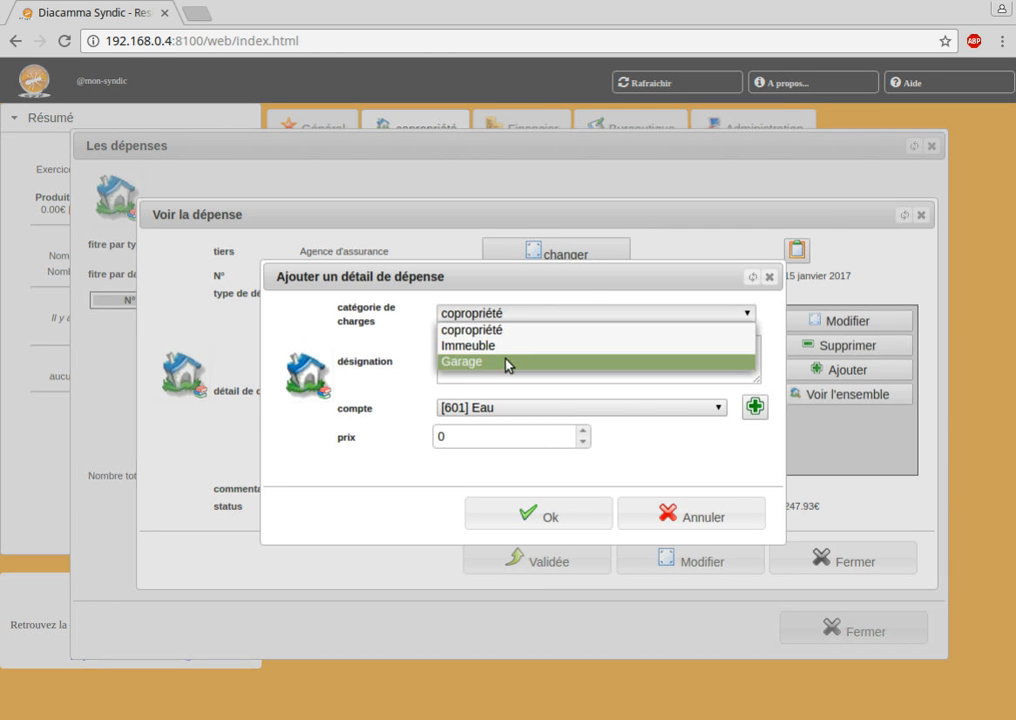
pyautogui.click(506, 361)
pyautogui.write('Ass')
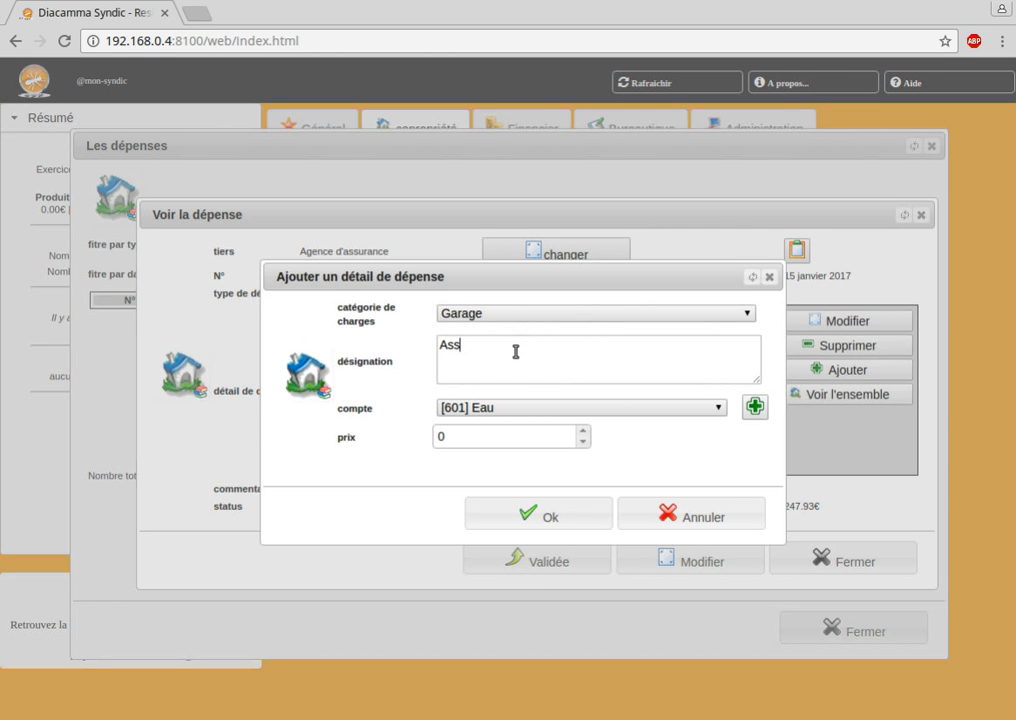
pyautogui.write('urance des garages')
pyautogui.click(527, 418)
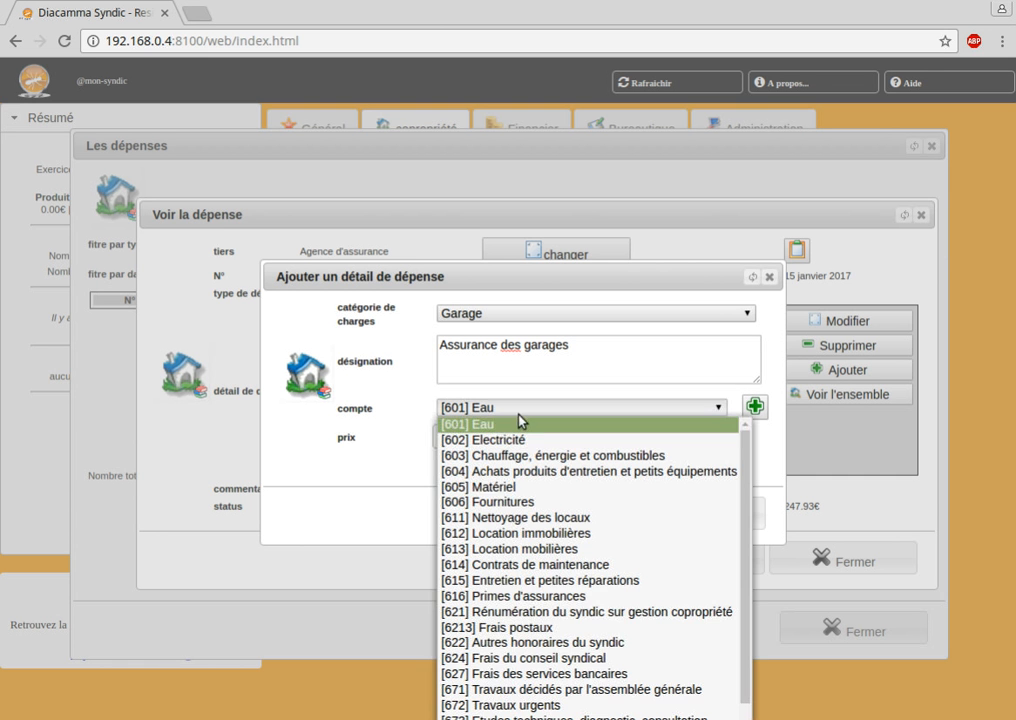
pyautogui.click(501, 603)
pyautogui.doubleClick(467, 438)
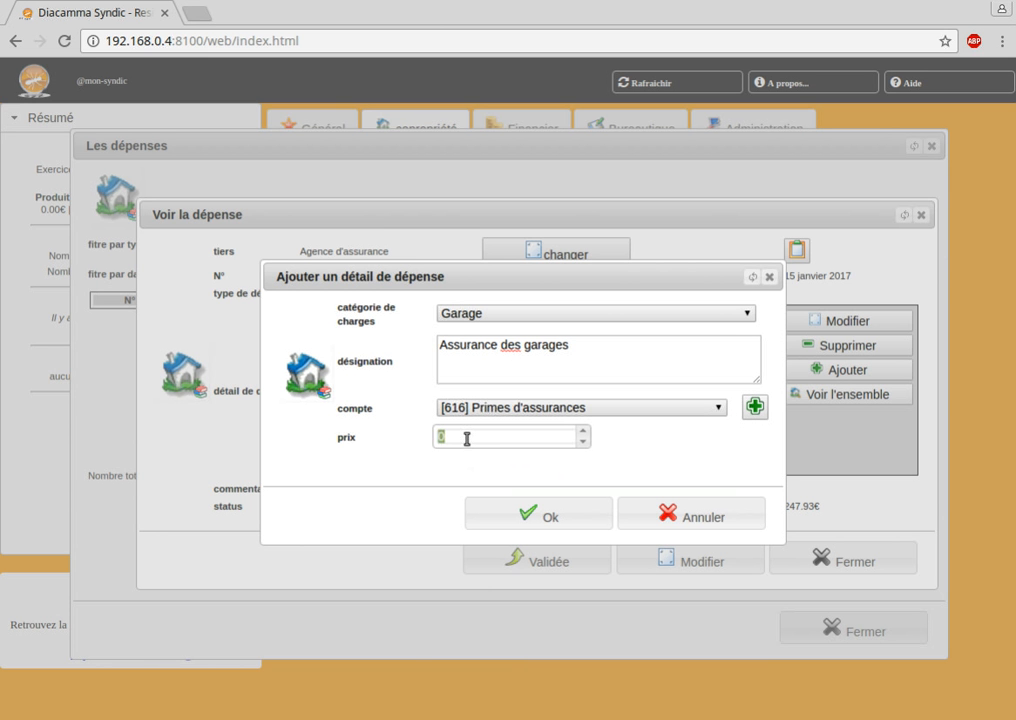
pyautogui.write('48.21')
pyautogui.click(510, 512)
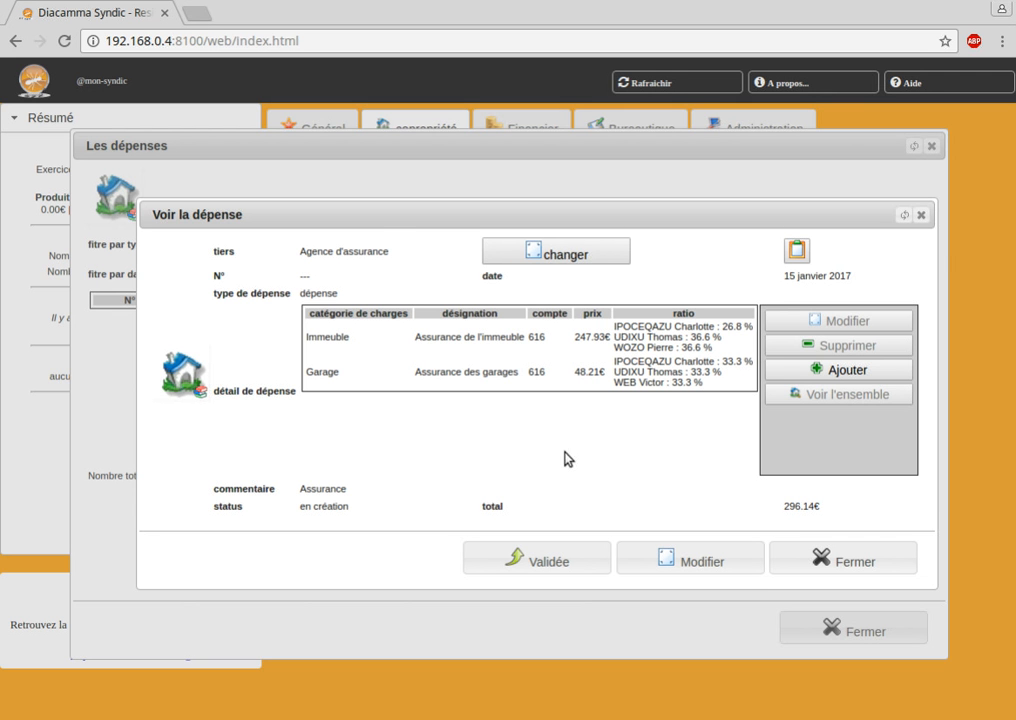
# Step: Validate the insurance expense, and record its full payment by chèque from Compte bancaire, dated 17/01/2017 with reference 987654
pyautogui.click(522, 564)
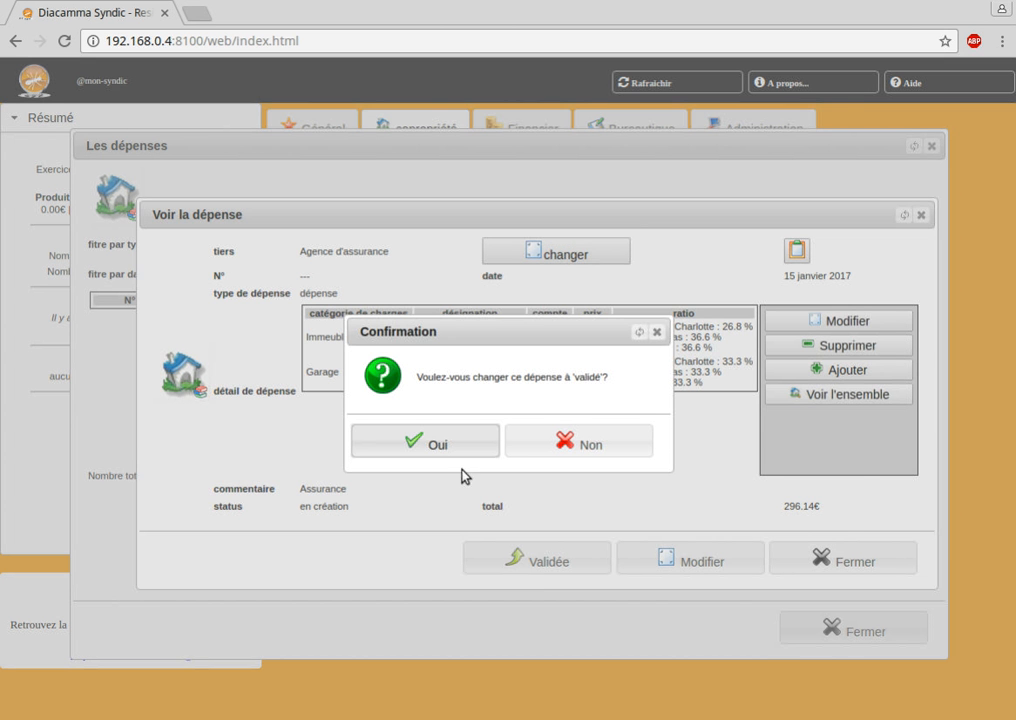
pyautogui.click(424, 455)
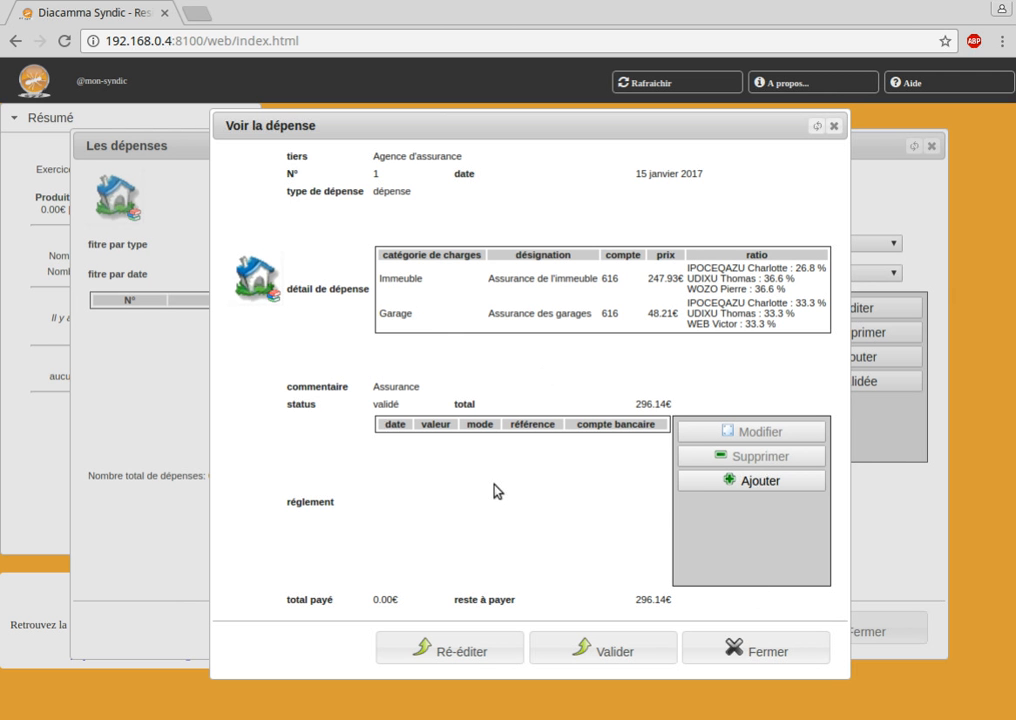
pyautogui.click(745, 481)
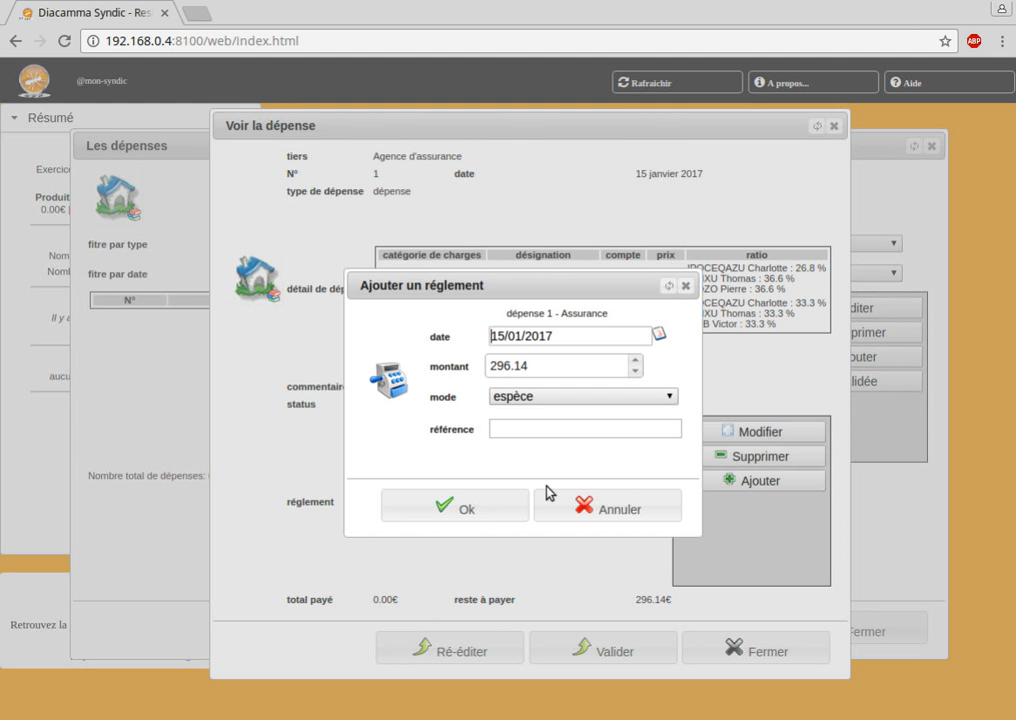
pyautogui.click(545, 396)
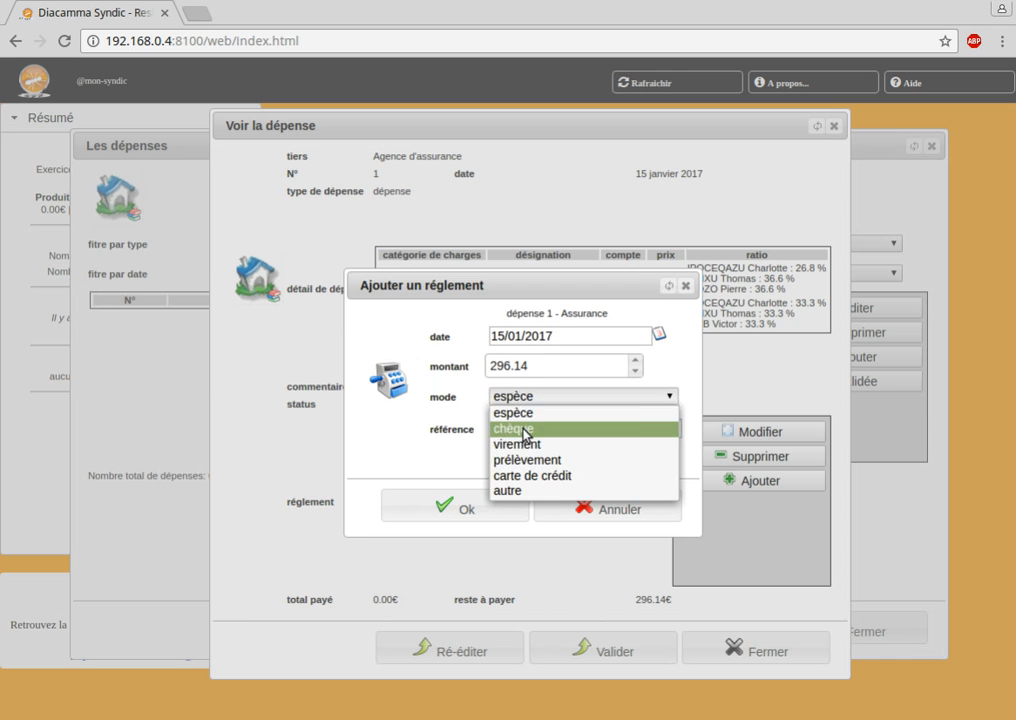
pyautogui.click(526, 429)
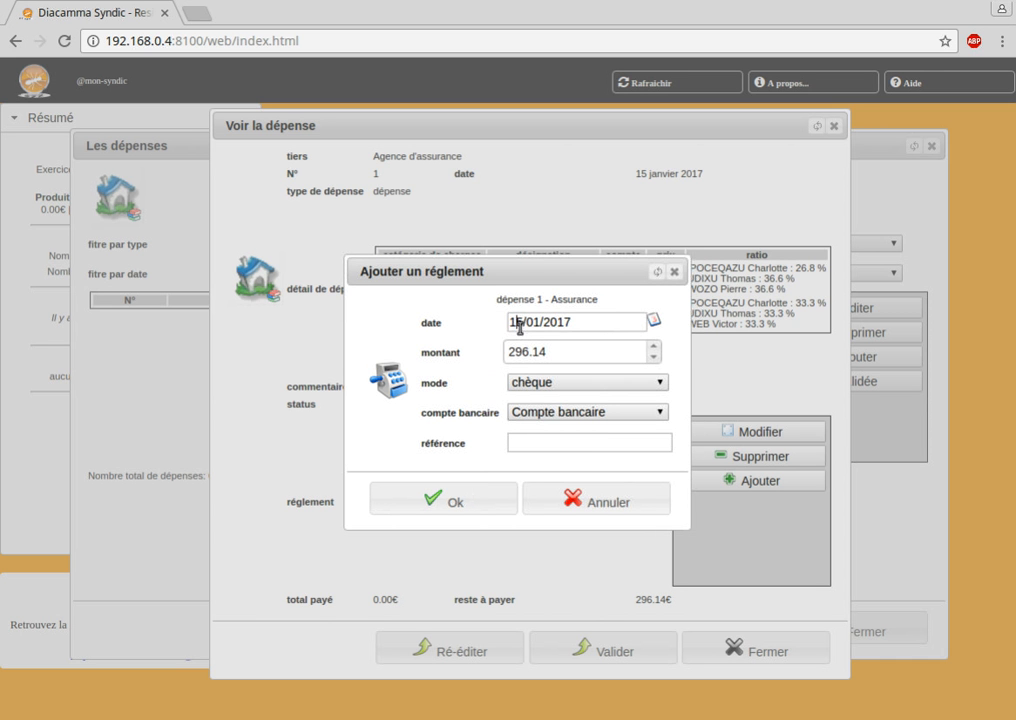
pyautogui.moveTo(515, 322); pyautogui.dragTo(503, 341)
pyautogui.write('7')
pyautogui.click(515, 442)
pyautogui.write('987654')
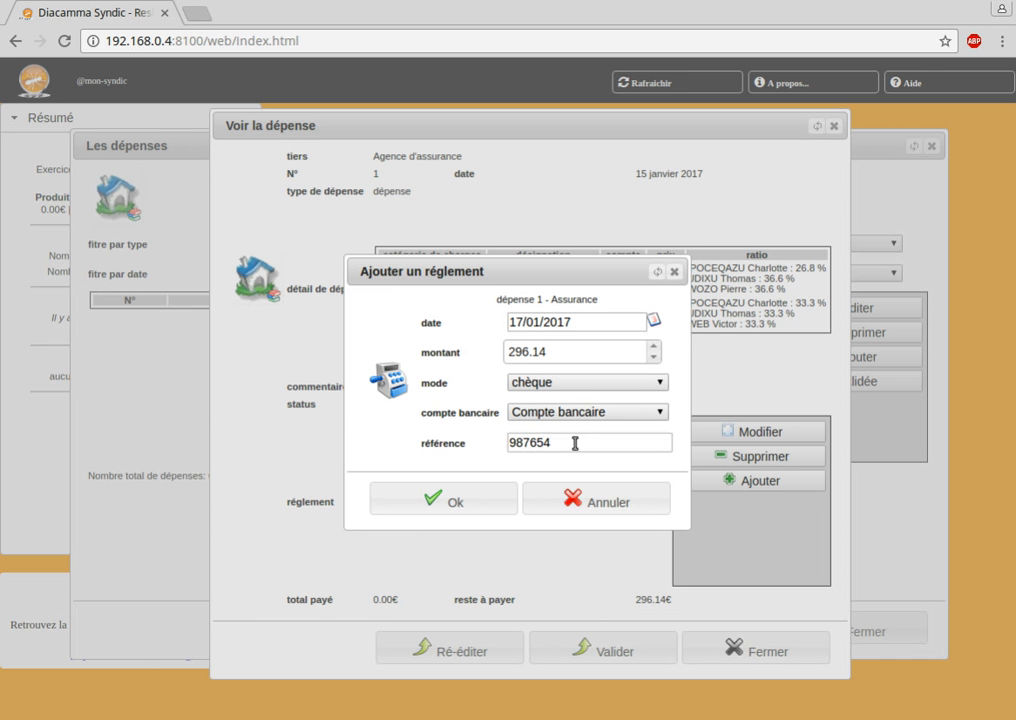
pyautogui.click(446, 508)
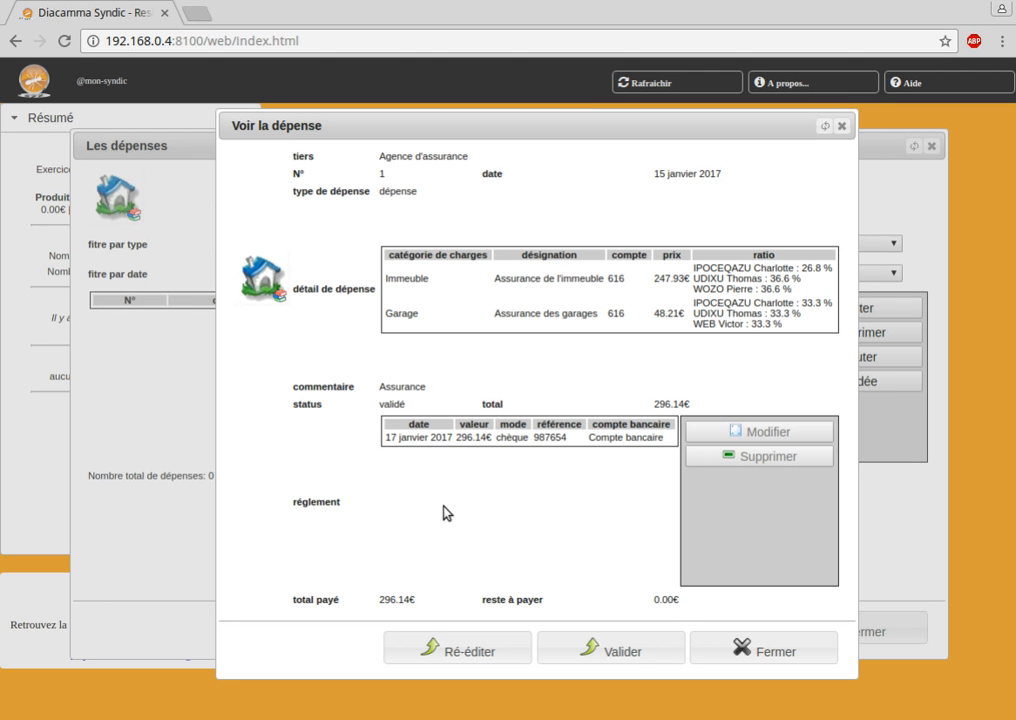
pyautogui.click(757, 651)
pyautogui.click(812, 640)
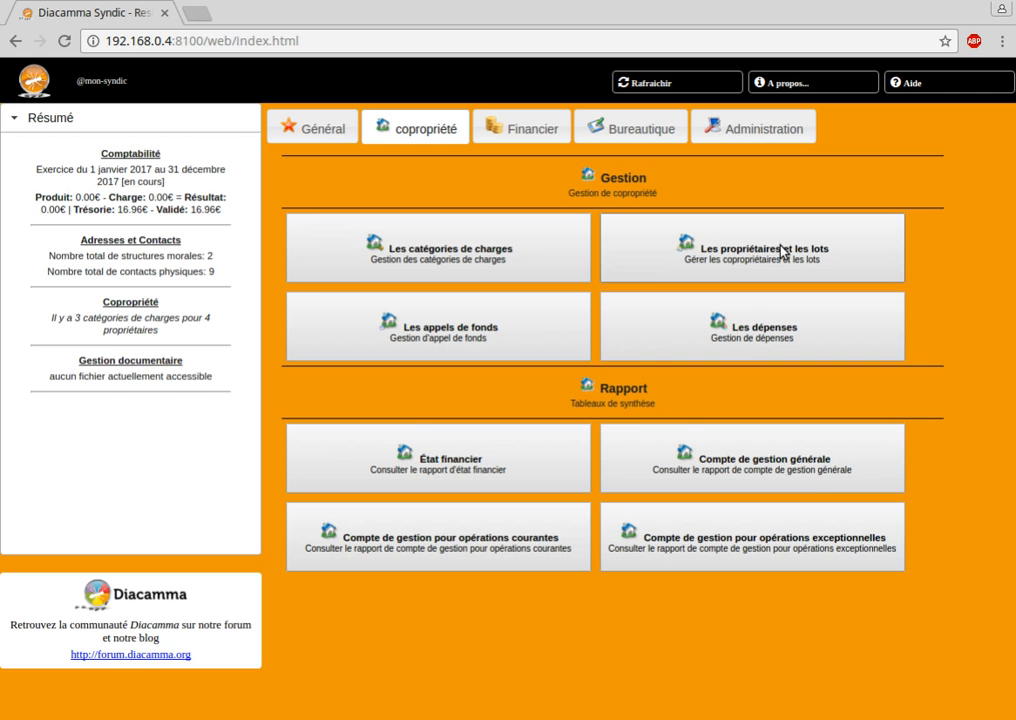
# Step: Record a payment of 50 by virement to Compte bancaire for the calls for funds of the first owner in the list
pyautogui.click(748, 256)
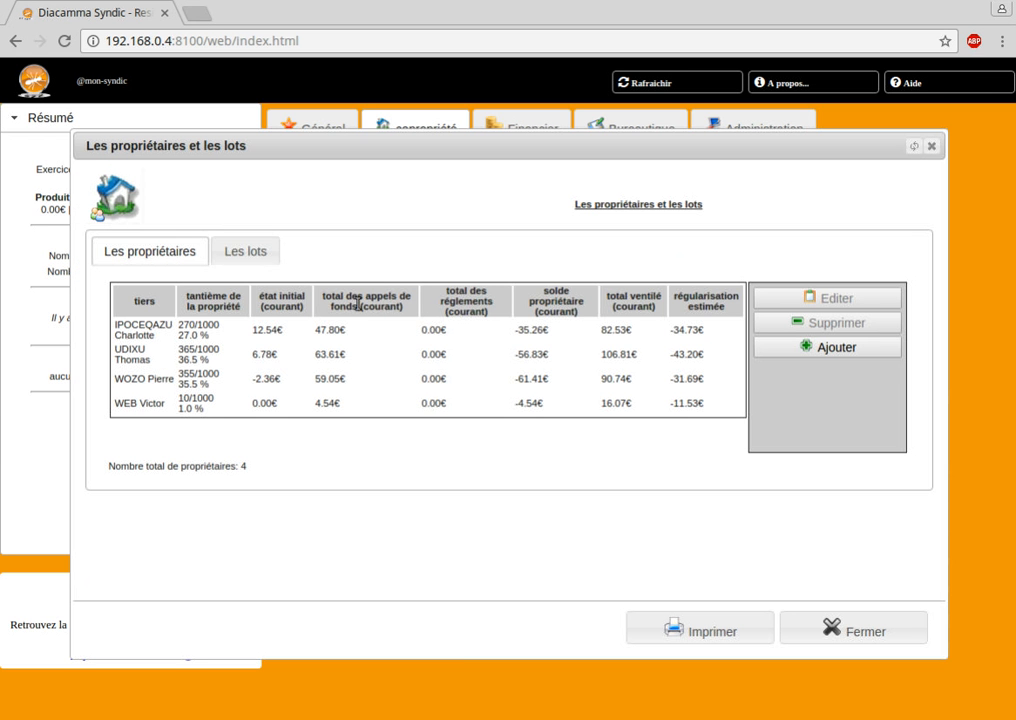
pyautogui.doubleClick(210, 340)
pyautogui.click(374, 205)
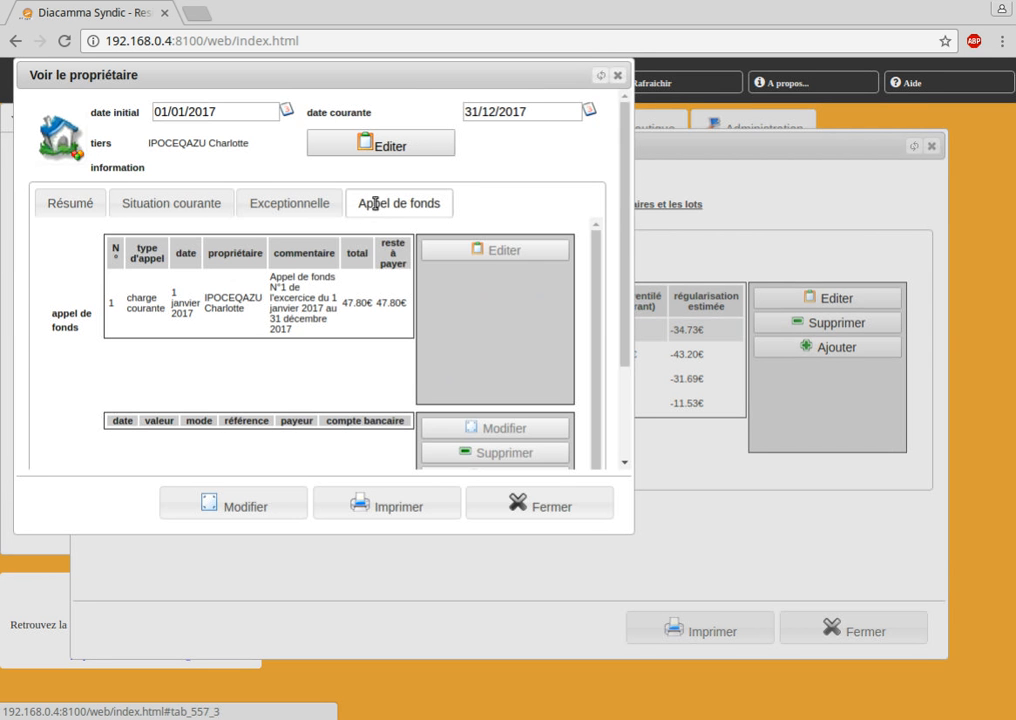
pyautogui.moveTo(629, 532); pyautogui.dragTo(998, 681)
pyautogui.scroll(-2, 306, 551)
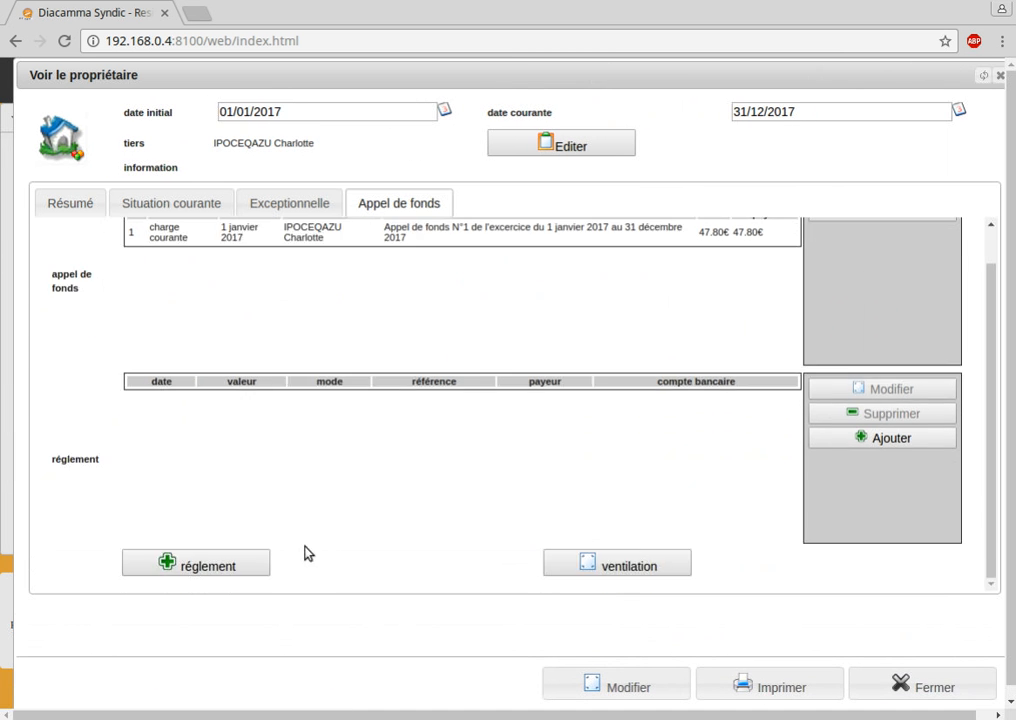
pyautogui.click(168, 566)
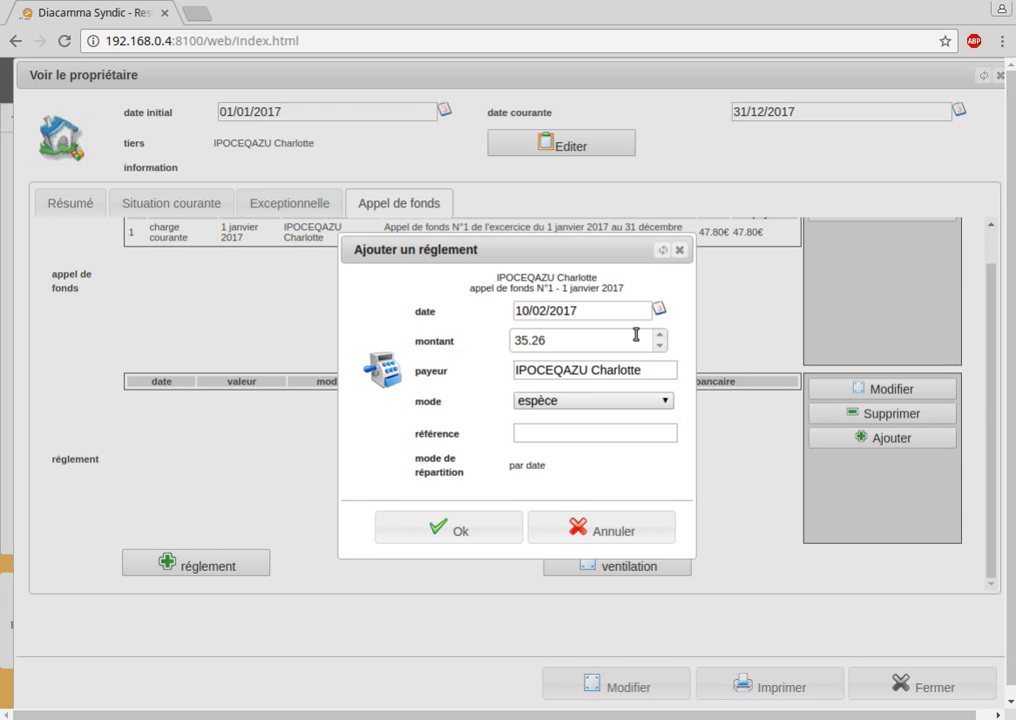
pyautogui.click(571, 343)
pyautogui.doubleClick(565, 340)
pyautogui.write('50')
pyautogui.click(556, 404)
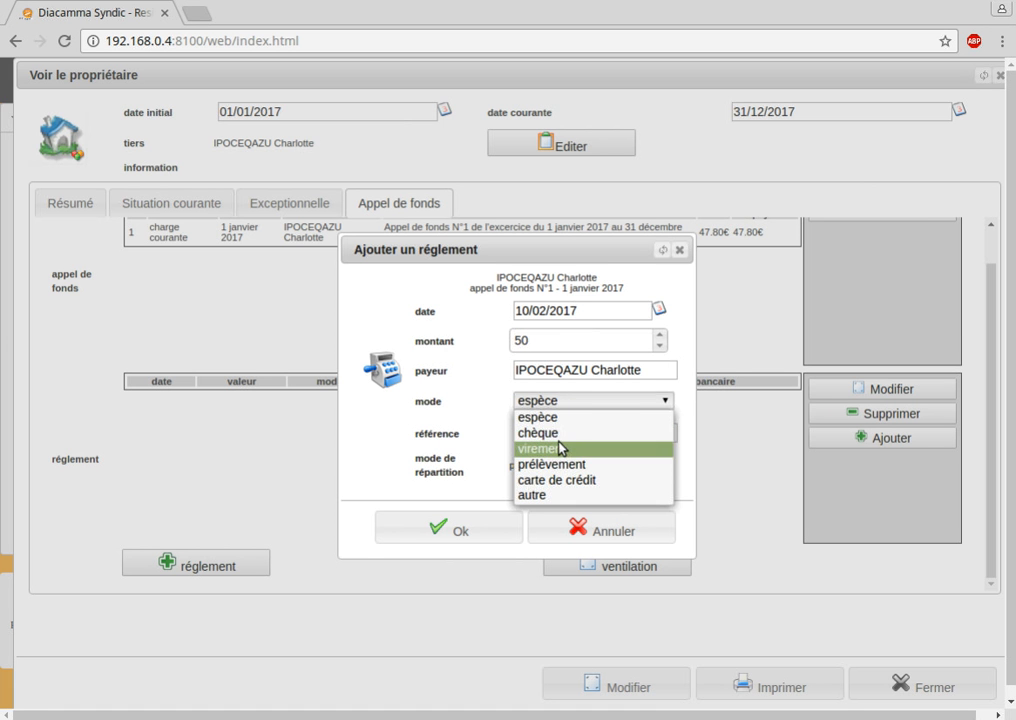
pyautogui.click(560, 449)
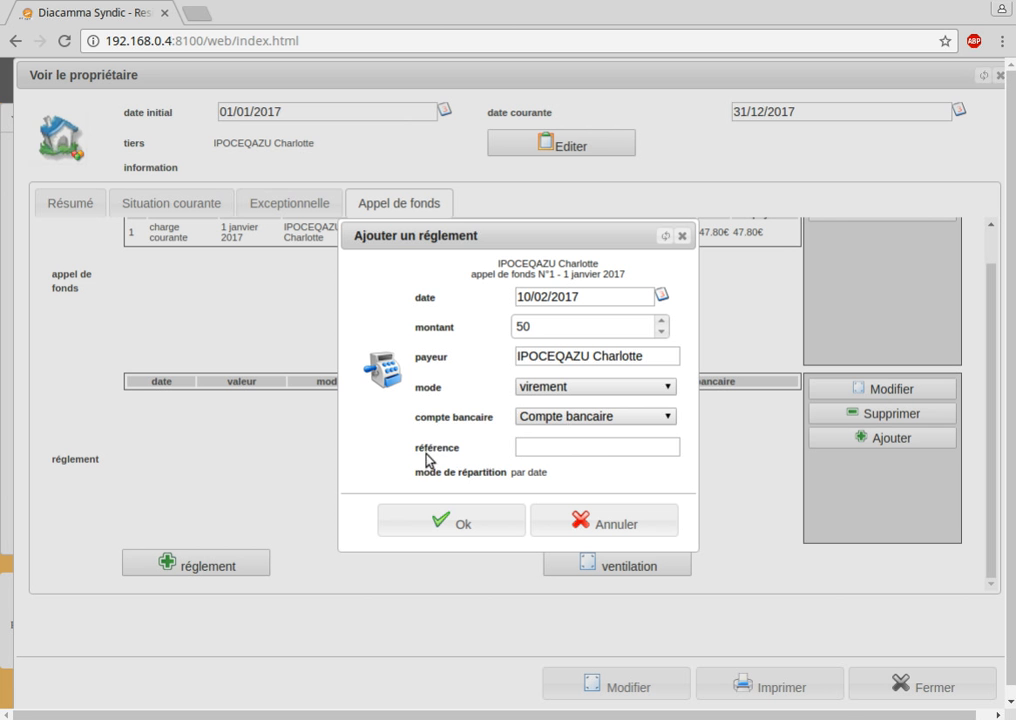
pyautogui.click(458, 527)
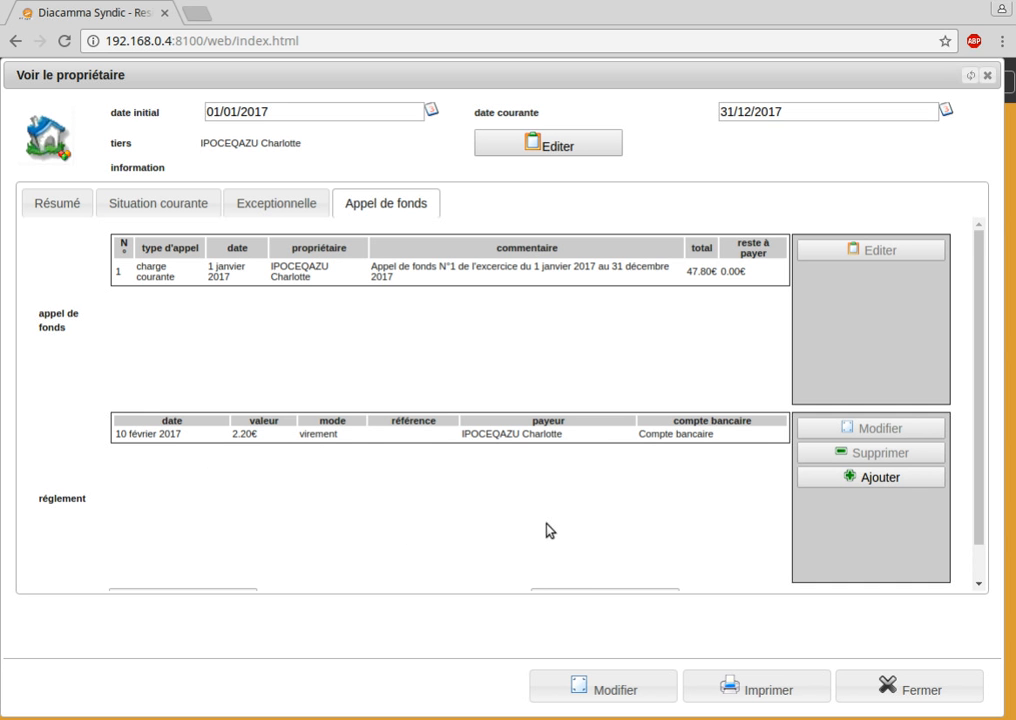
# Step: Examine the first owner's recorded payment and current situation, including calls, initial state, allocated total and balance, and close the owners list
pyautogui.scroll(-2, 551, 510)
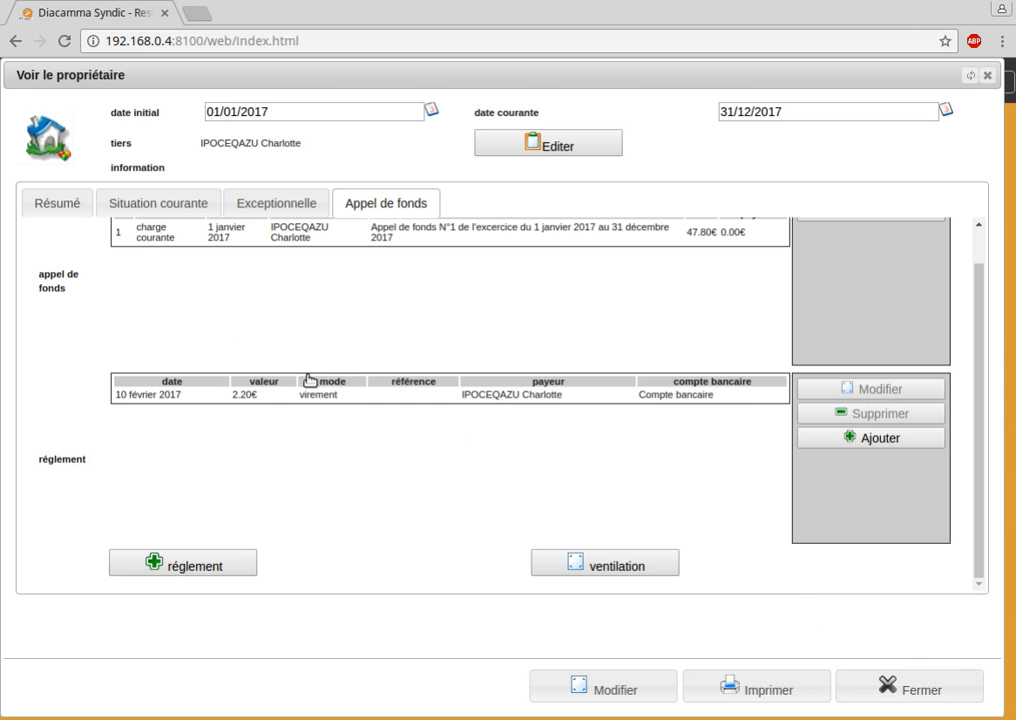
pyautogui.click(130, 210)
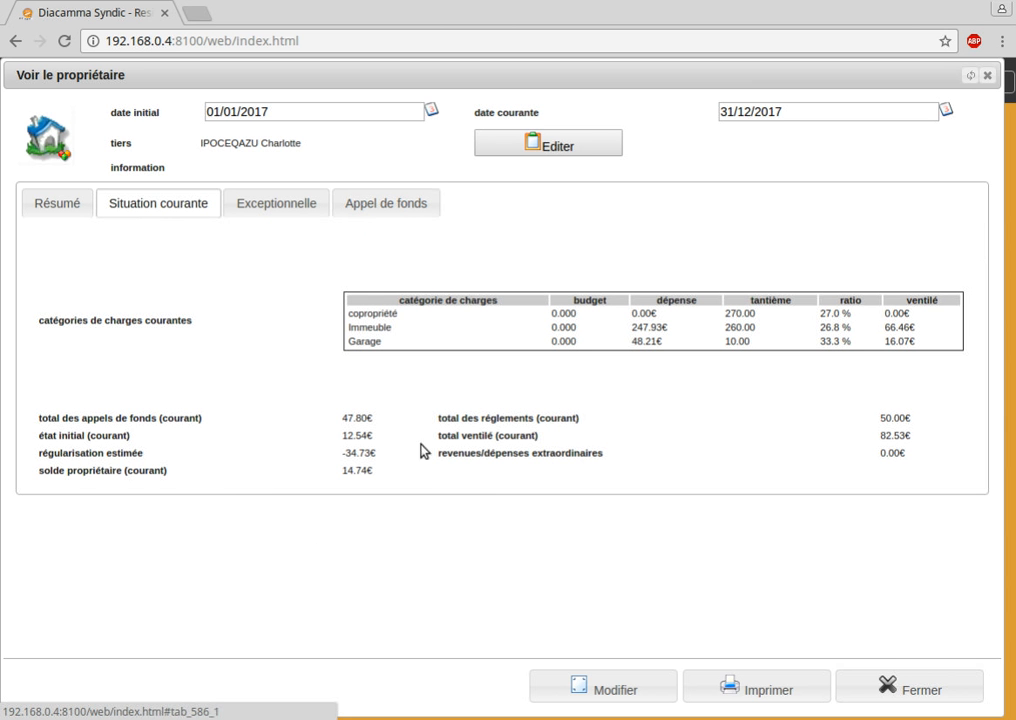
pyautogui.tripleClick(337, 420)
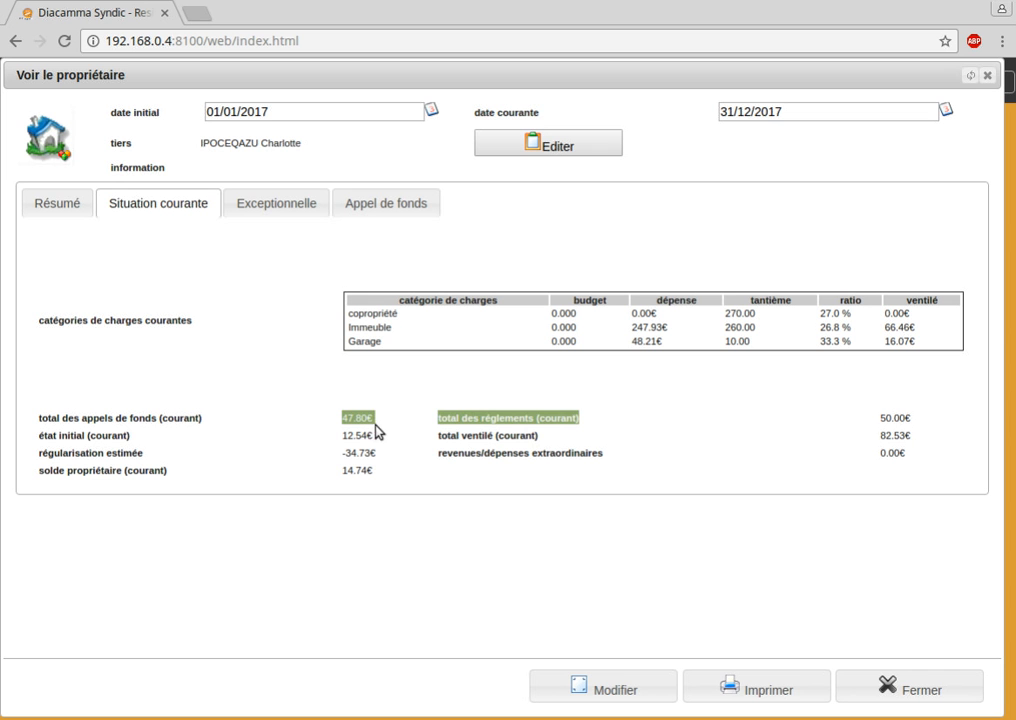
pyautogui.click(338, 440)
pyautogui.moveTo(338, 437); pyautogui.dragTo(378, 444)
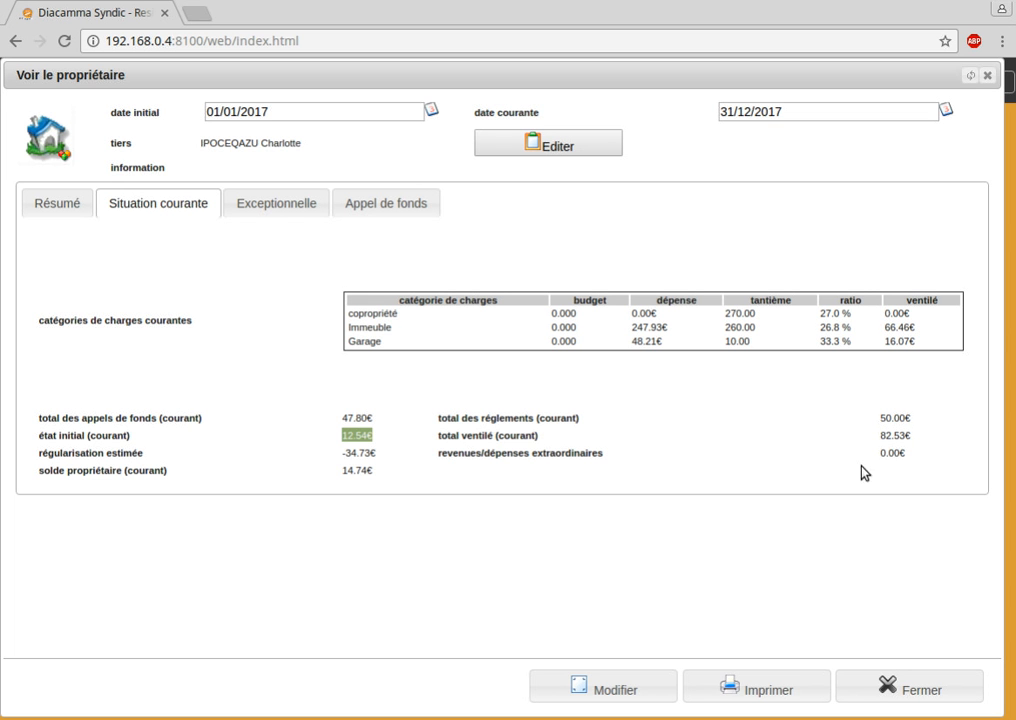
pyautogui.moveTo(881, 437); pyautogui.dragTo(913, 440)
pyautogui.doubleClick(365, 471)
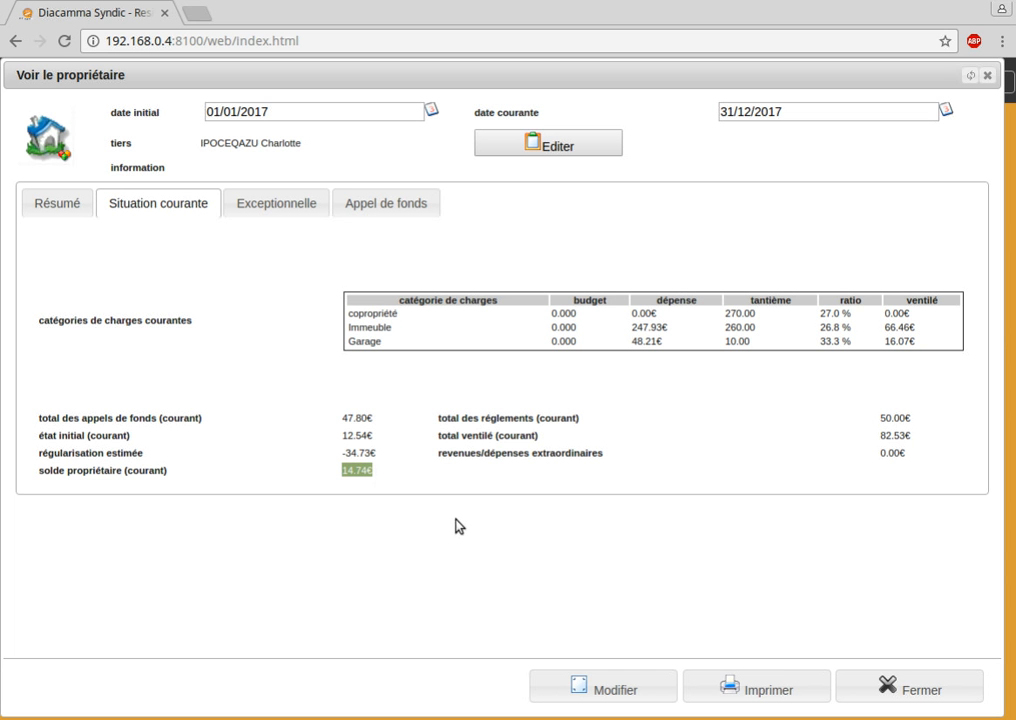
pyautogui.click(897, 677)
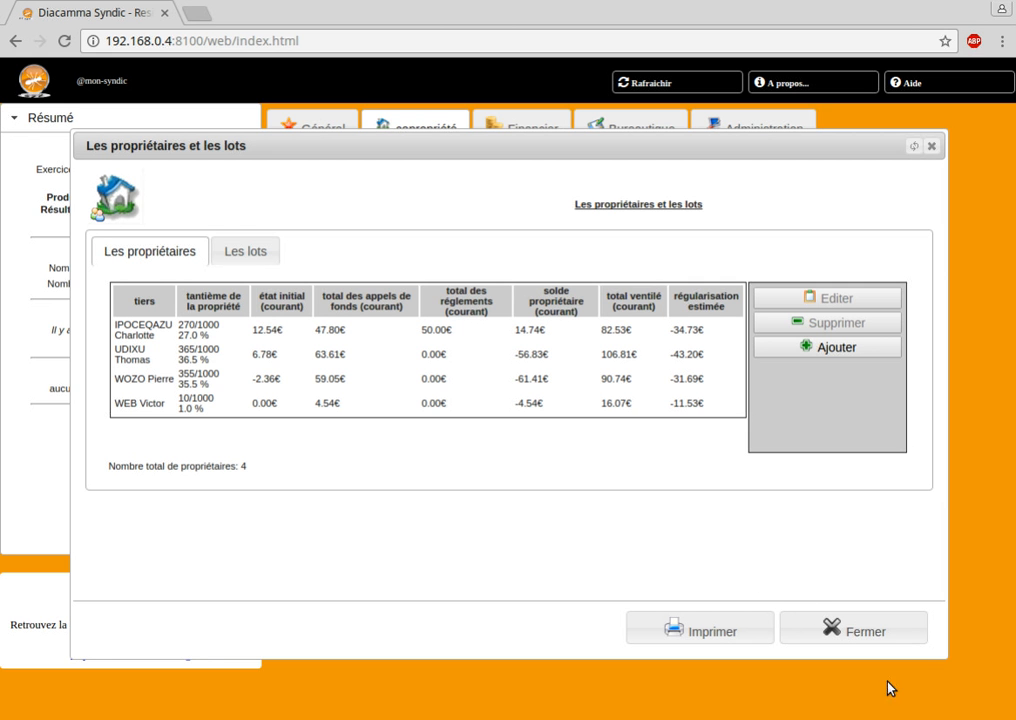
pyautogui.click(903, 629)
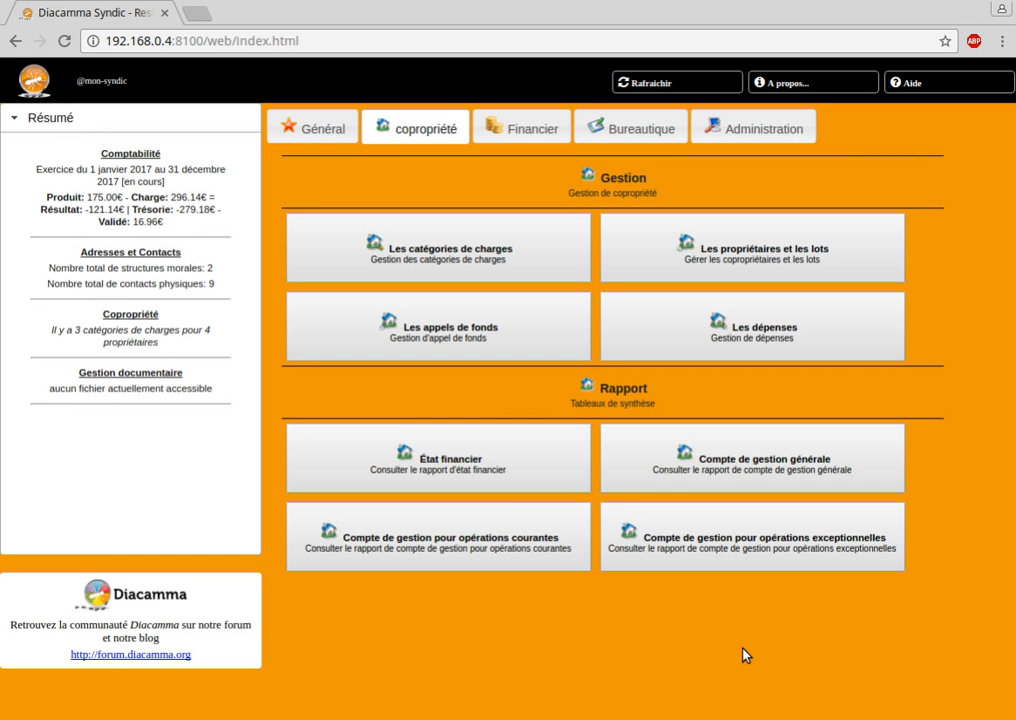
# Step: Review the "État financier" and "Compte de gestion pour opérations courantes" reports for the 2017 fiscal year
pyautogui.click(436, 472)
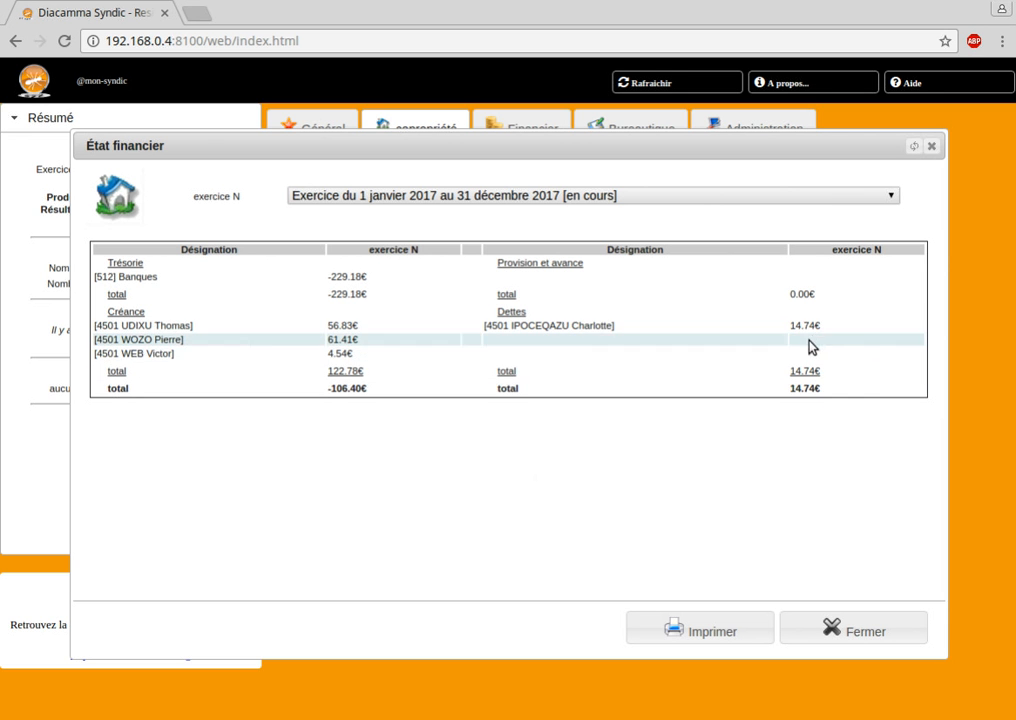
pyautogui.click(841, 632)
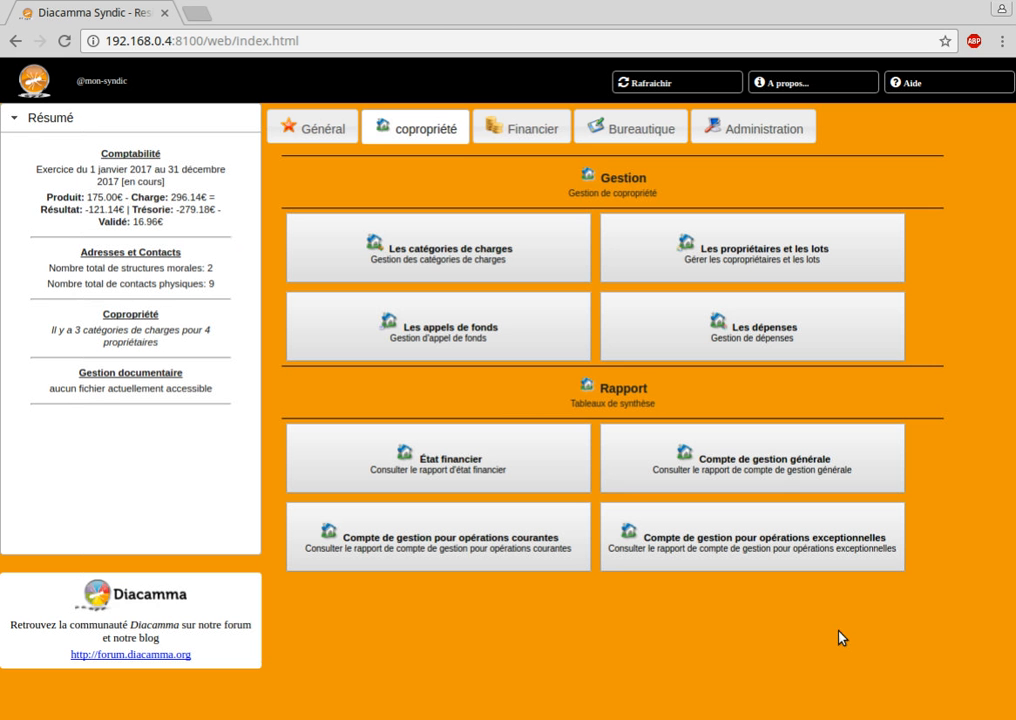
pyautogui.click(408, 551)
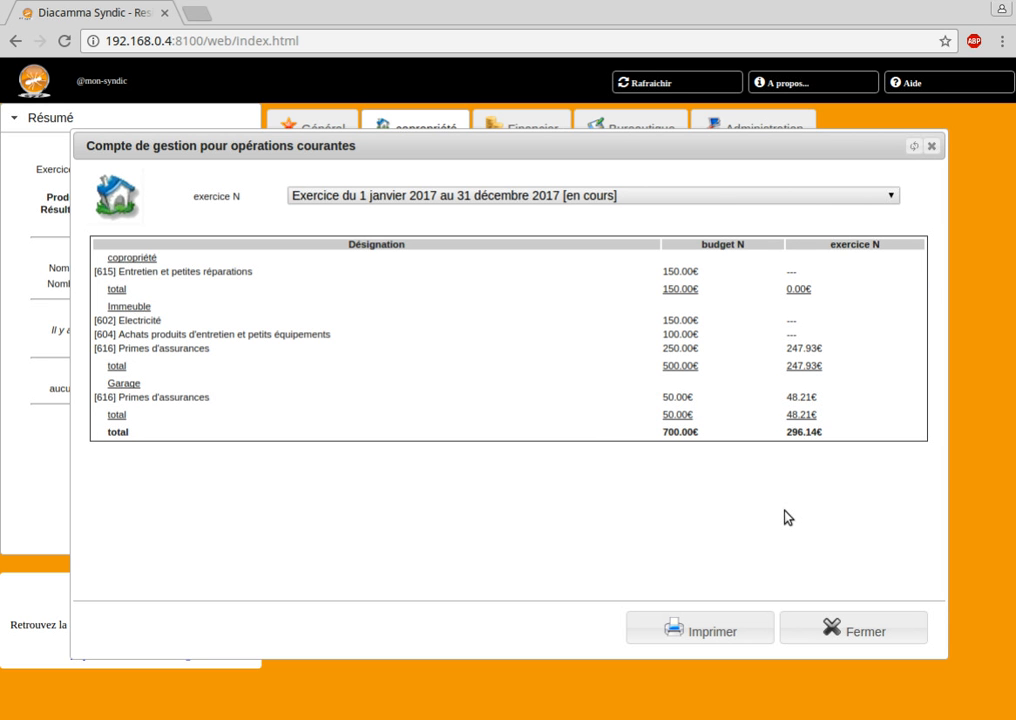
pyautogui.click(836, 643)
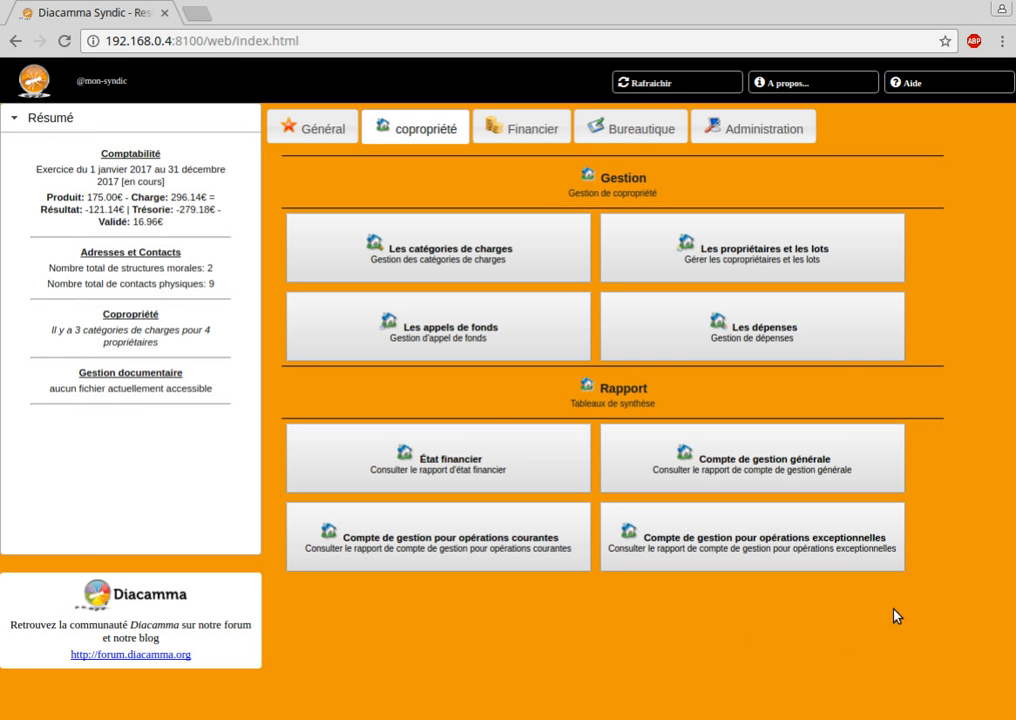
# Step: Display the in-progress accounting entries of the 2017 fiscal year for all journals
pyautogui.click(527, 134)
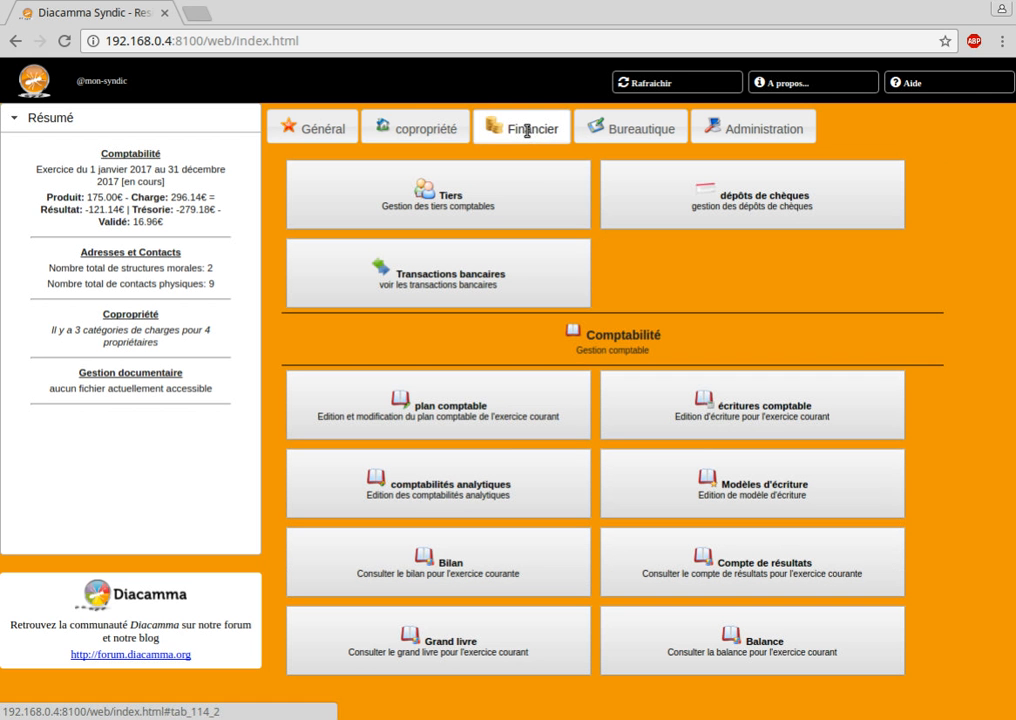
pyautogui.click(828, 417)
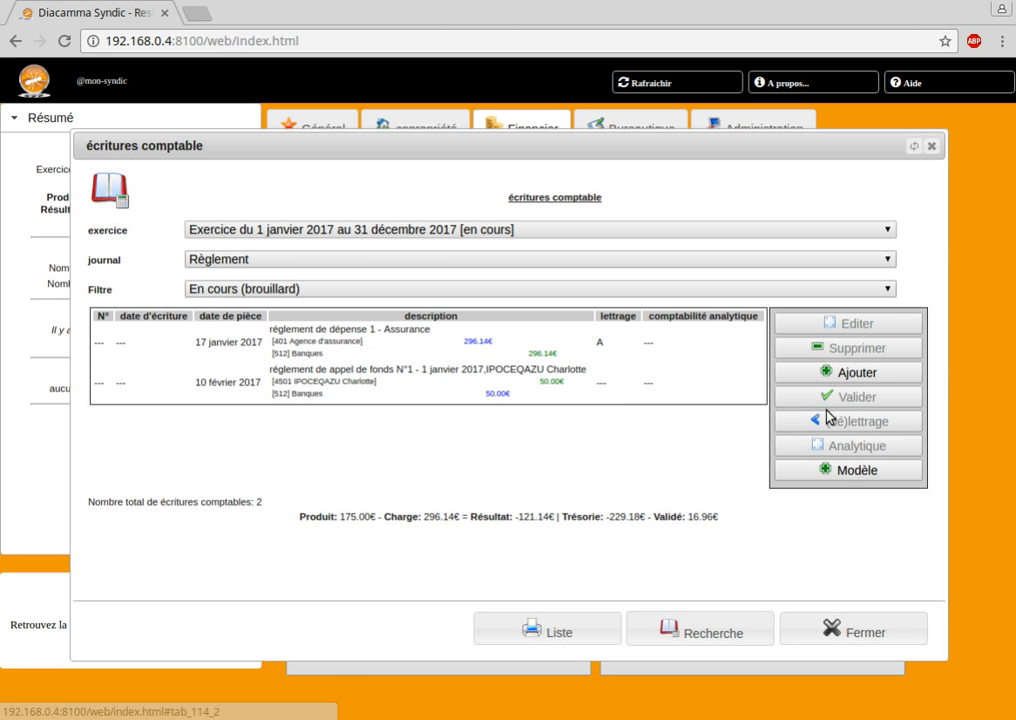
pyautogui.click(313, 262)
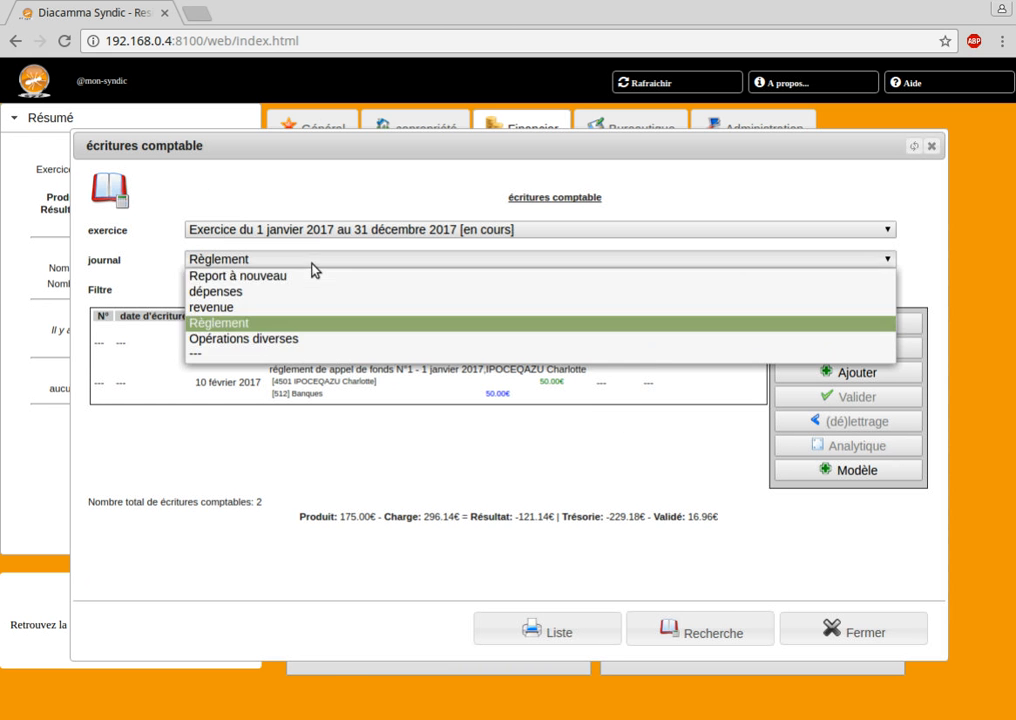
pyautogui.click(286, 353)
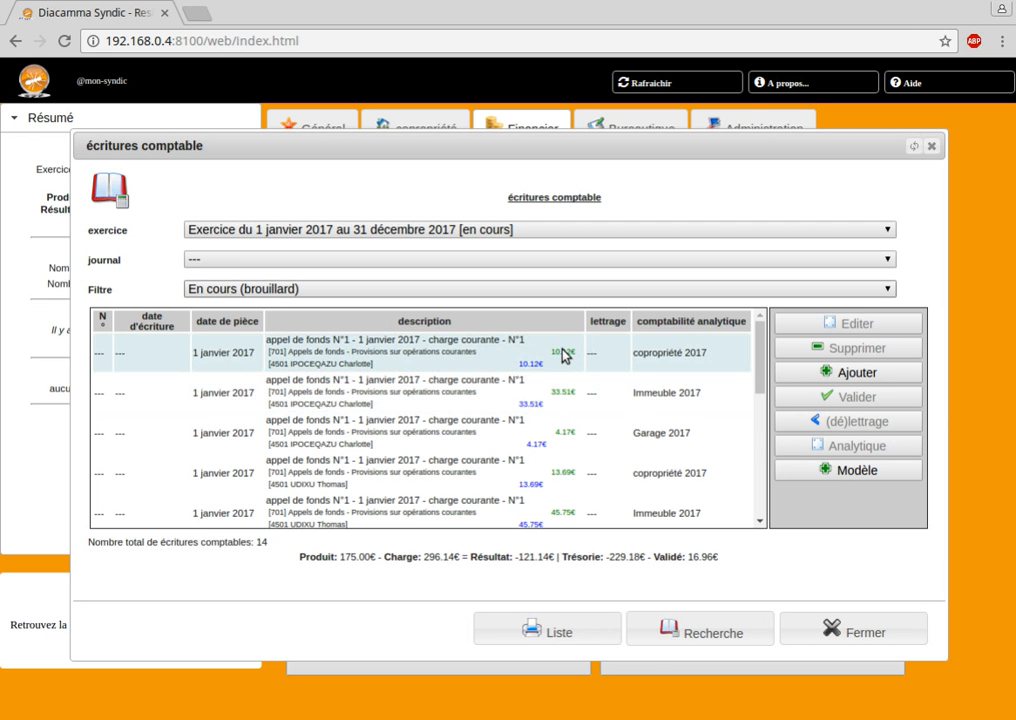
# Step: Examine the in-progress 2017 accounting entries for calls for funds, insurance expense and payments, close the list and return to the general section
pyautogui.scroll(-3, 566, 355)
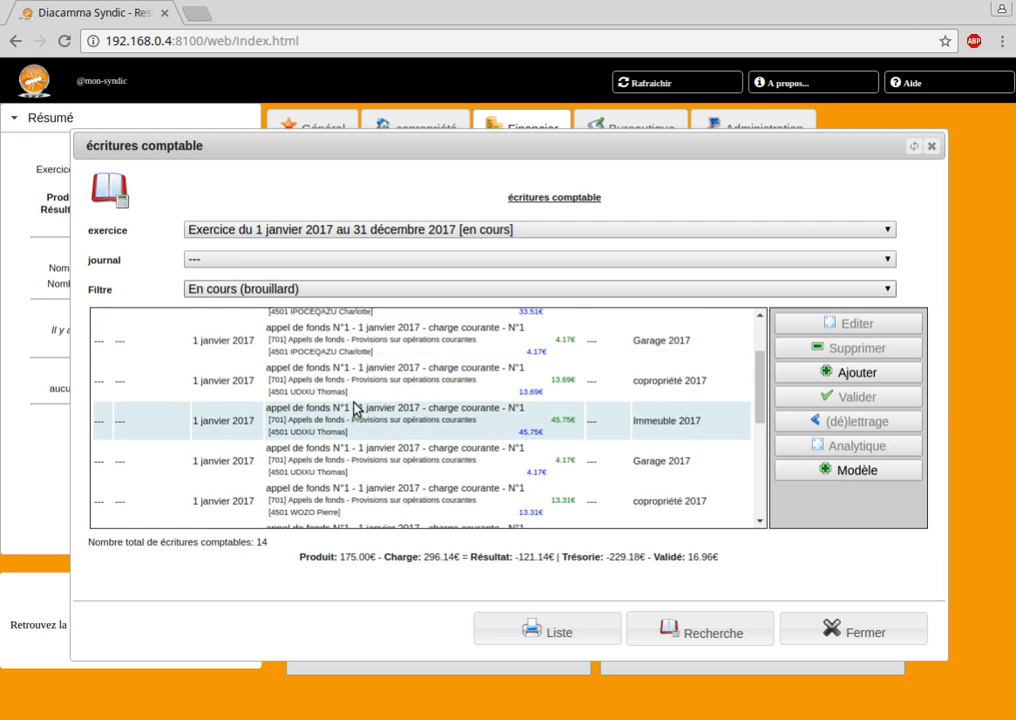
pyautogui.scroll(-6, 329, 405)
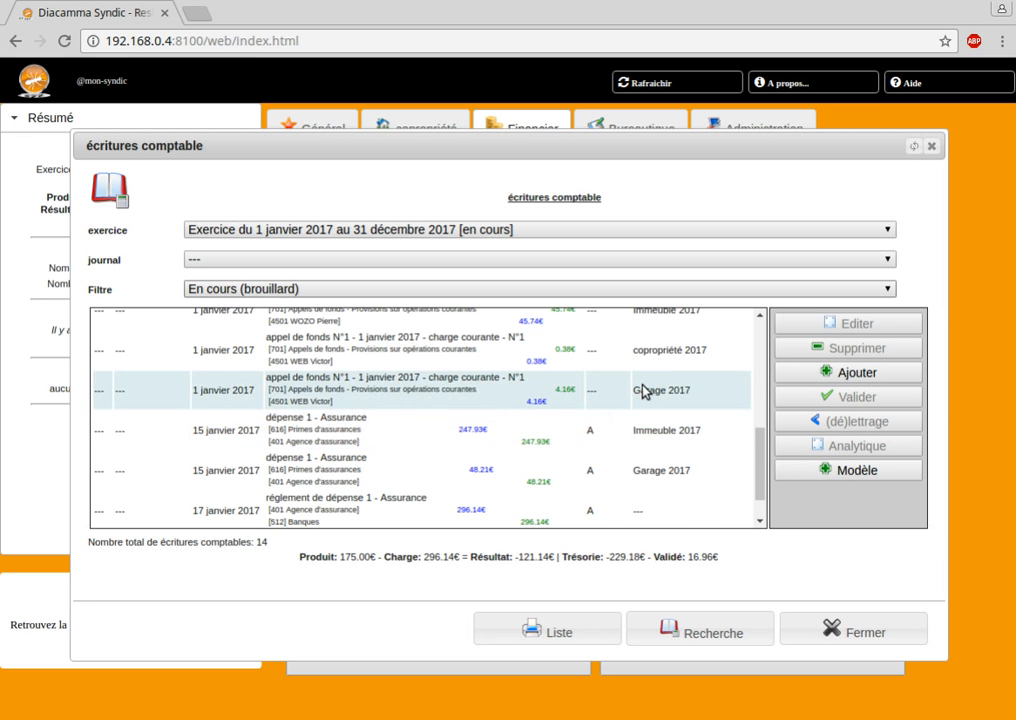
pyautogui.scroll(2, 648, 371)
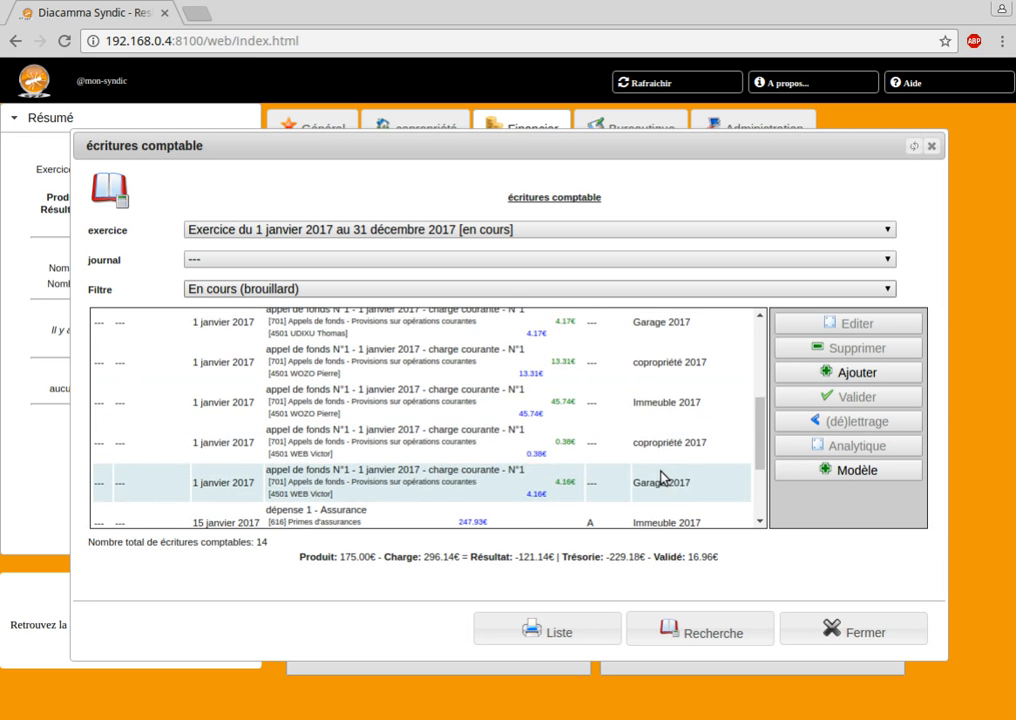
pyautogui.scroll(4, 665, 350)
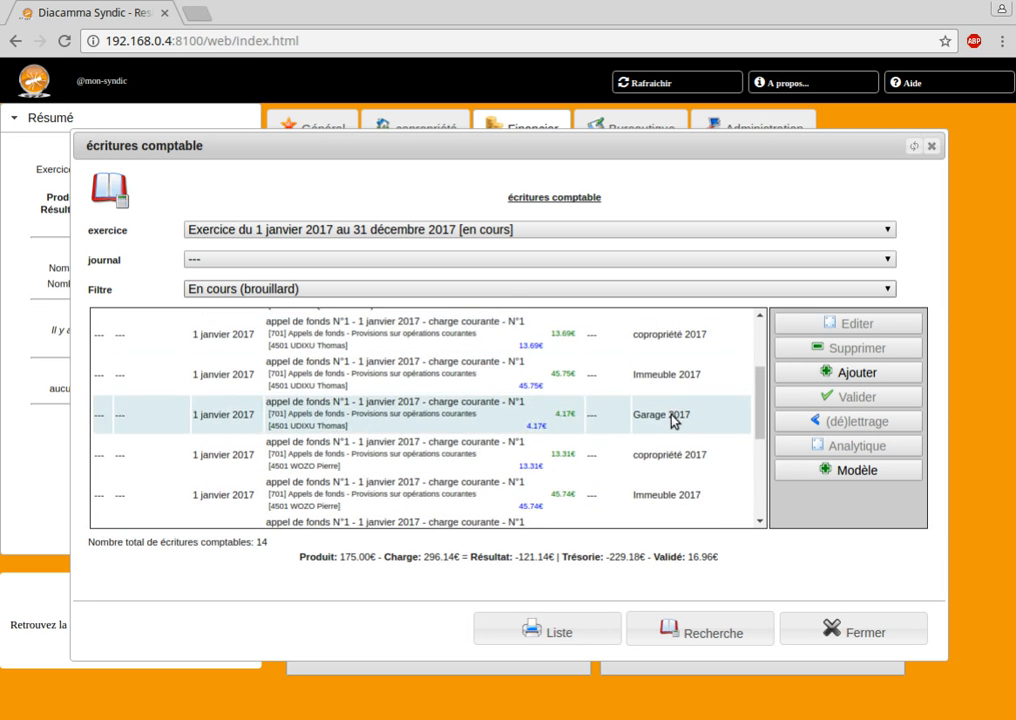
pyautogui.scroll(2, 672, 416)
pyautogui.scroll(-5, 673, 413)
pyautogui.scroll(-5, 497, 408)
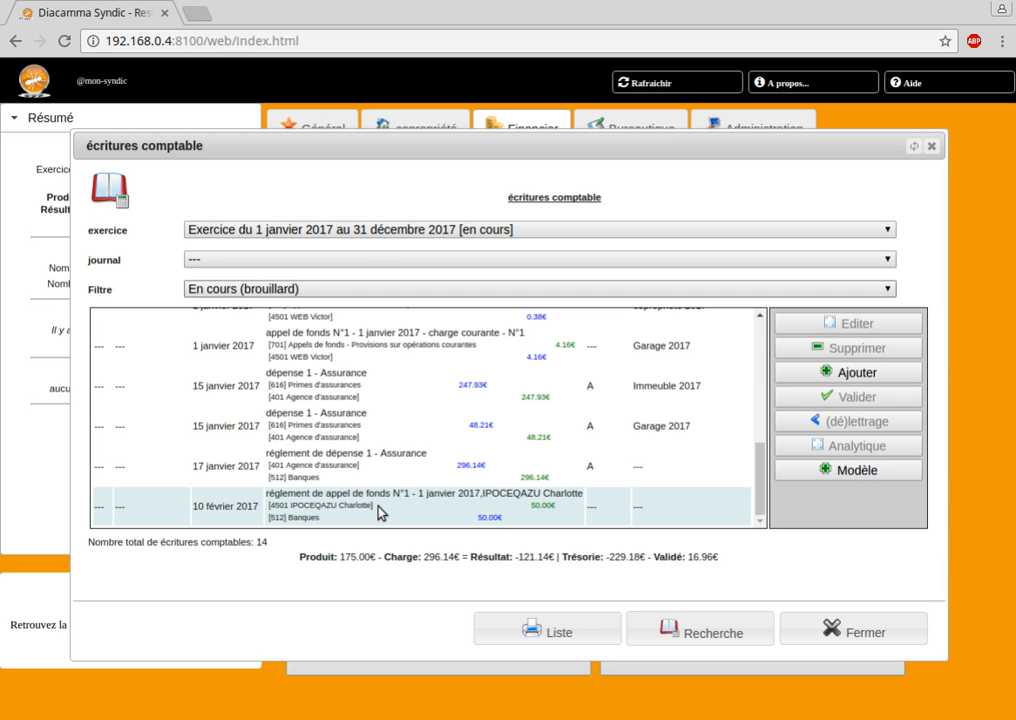
pyautogui.click(855, 632)
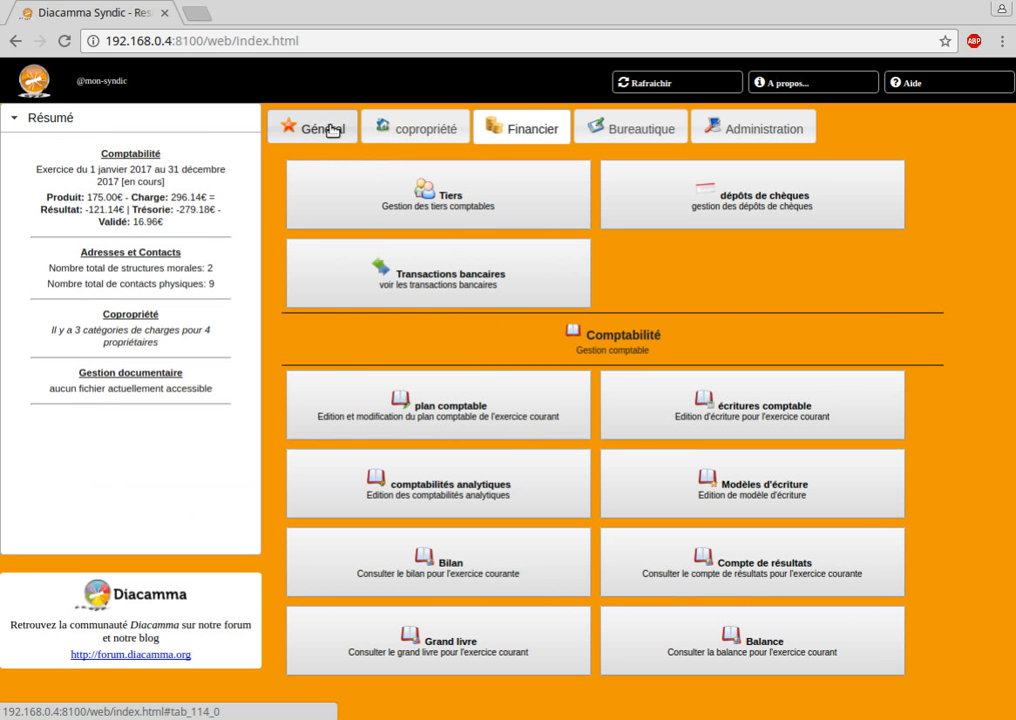
pyautogui.click(331, 130)
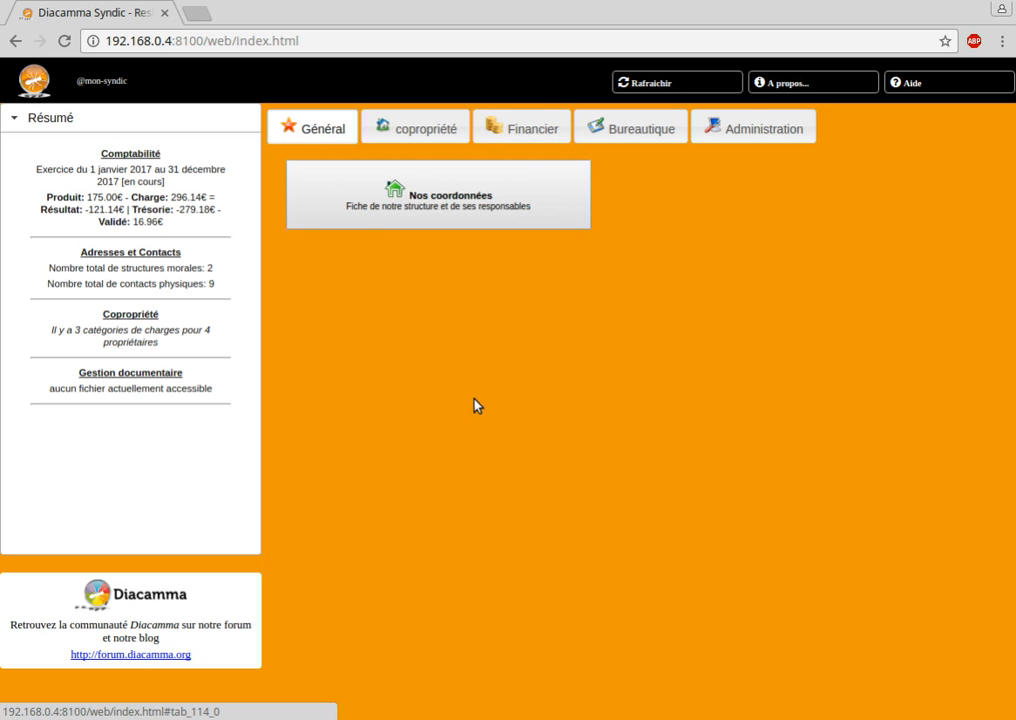